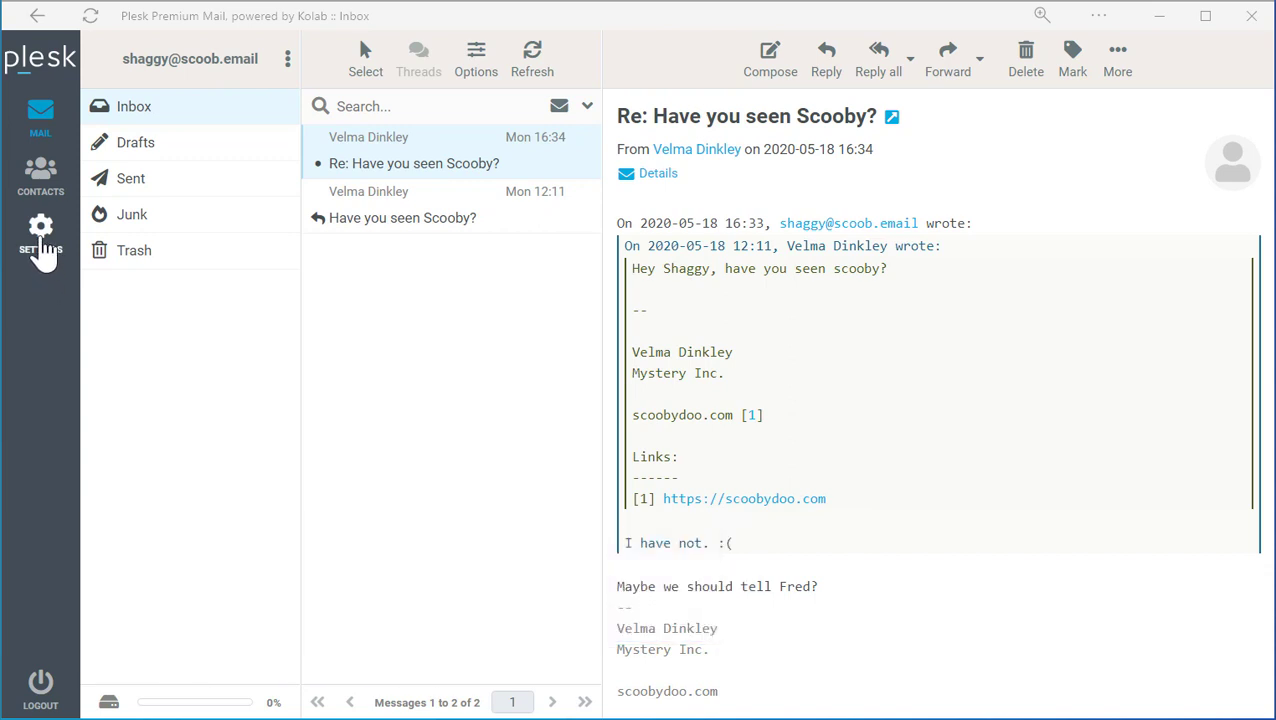
# Review the User Interface and Mailbox View preferences, including the available timings for marking messages as read.
pyautogui.click(41, 240)
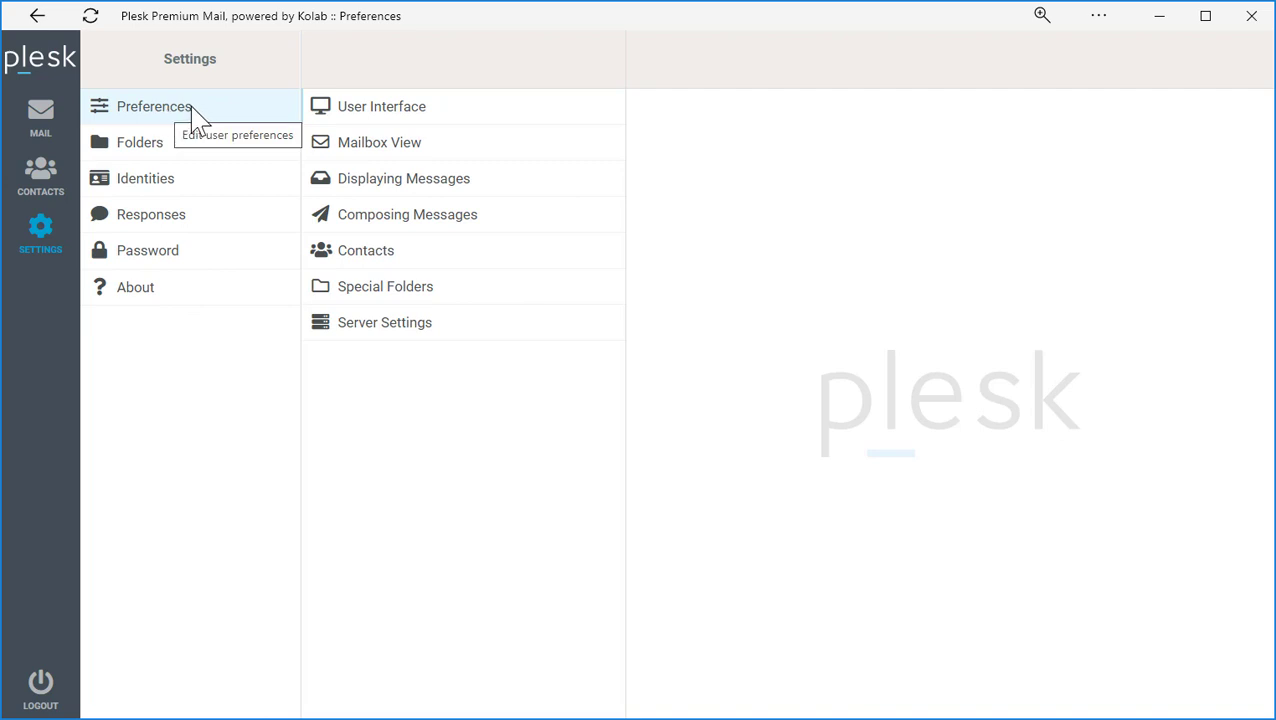
pyautogui.click(382, 114)
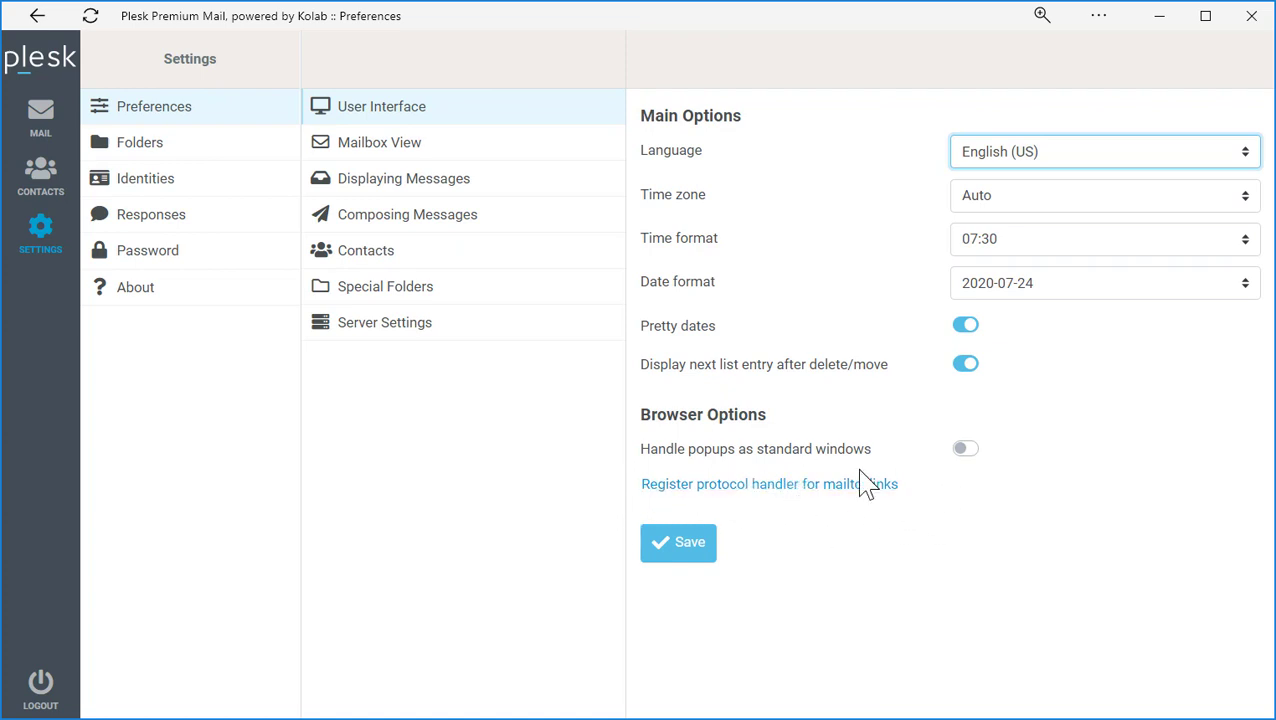
pyautogui.click(414, 156)
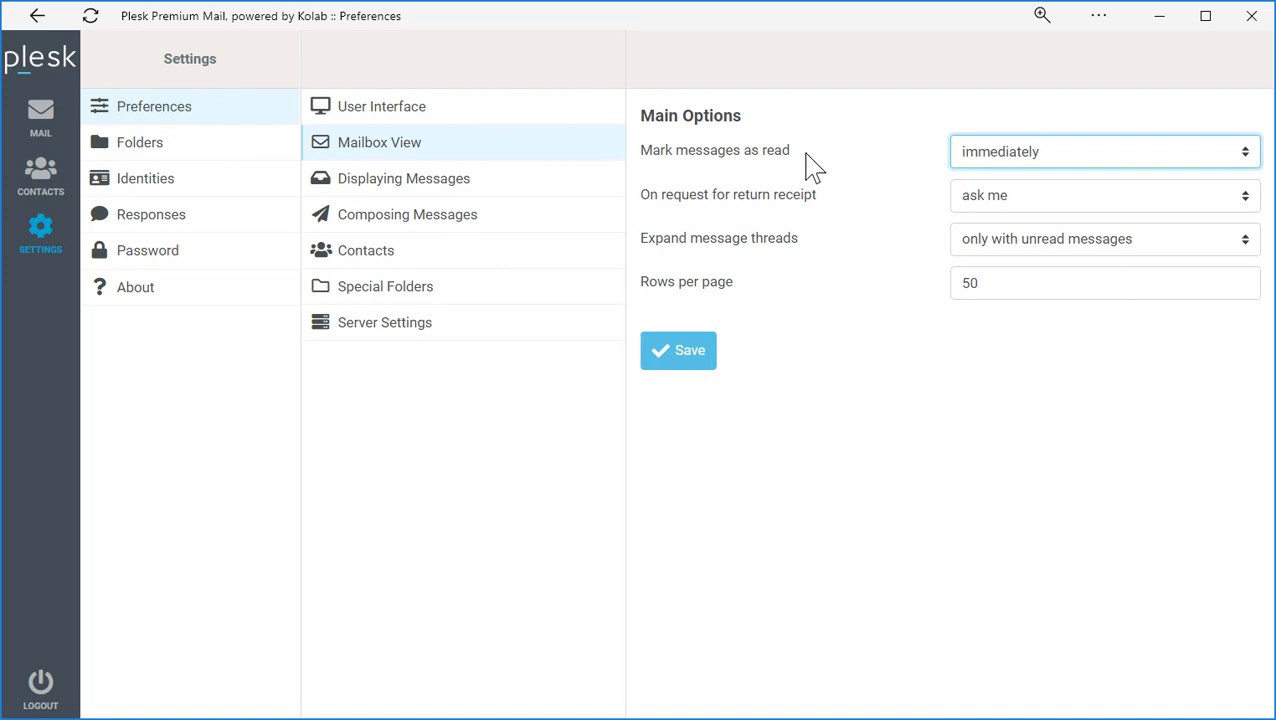
pyautogui.click(995, 165)
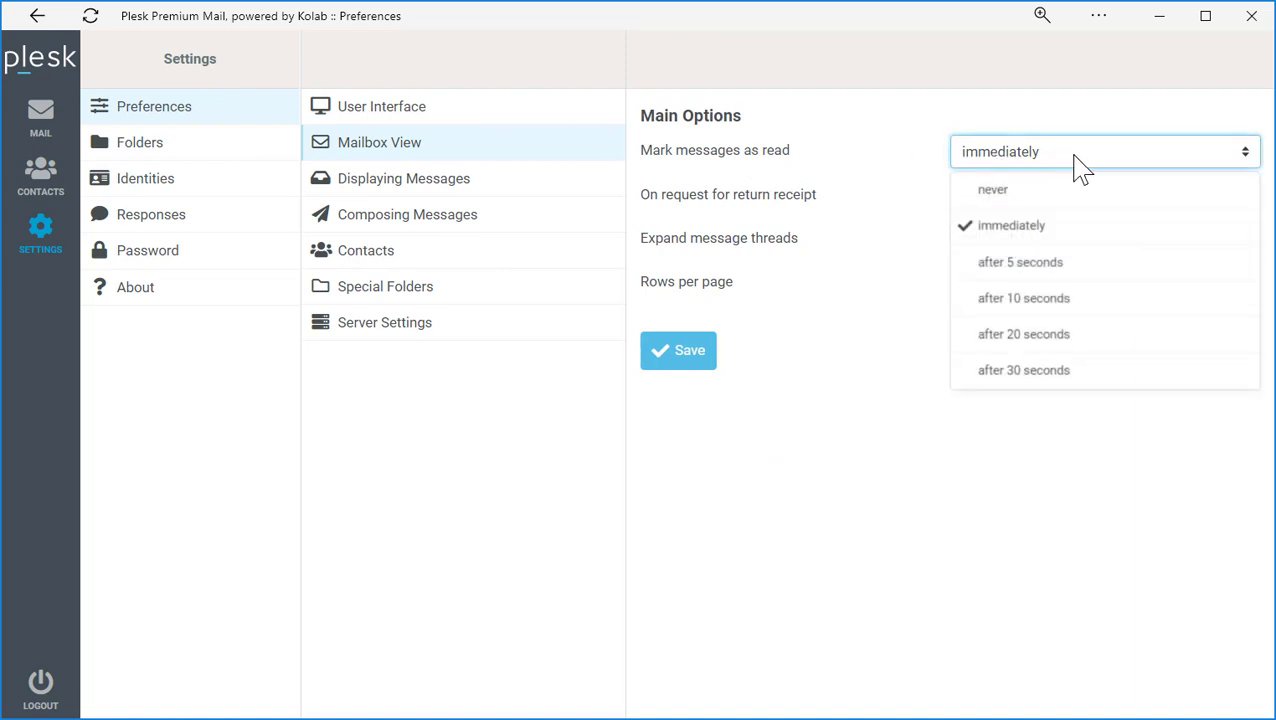
pyautogui.click(910, 149)
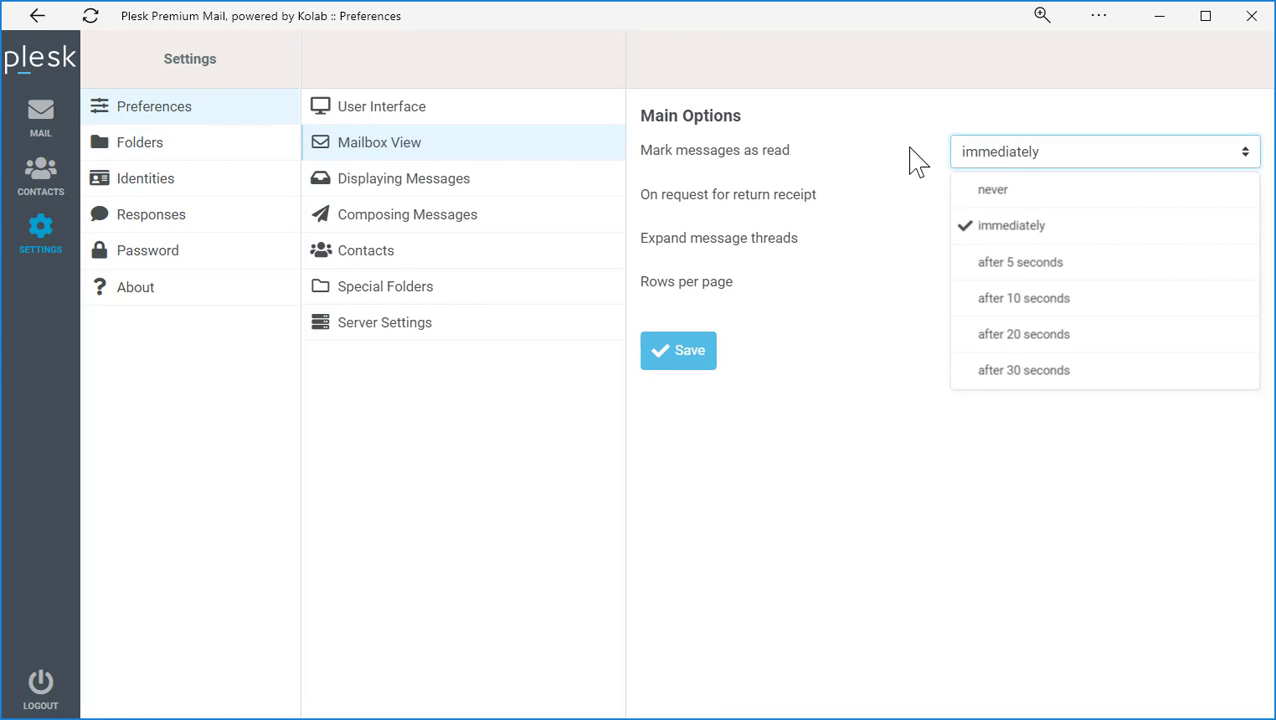
pyautogui.click(1017, 163)
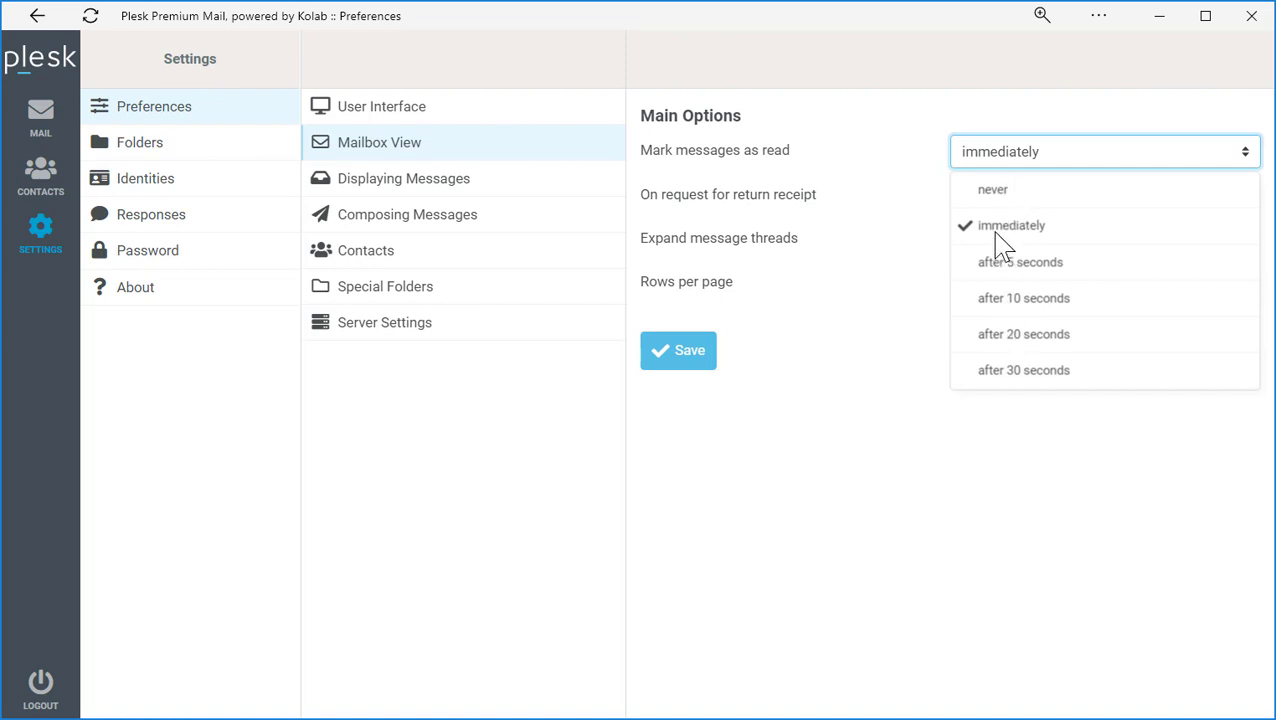
# Return to the inbox and open the "Re: Have you seen Scooby?" message.
pyautogui.click(41, 125)
pyautogui.click(408, 162)
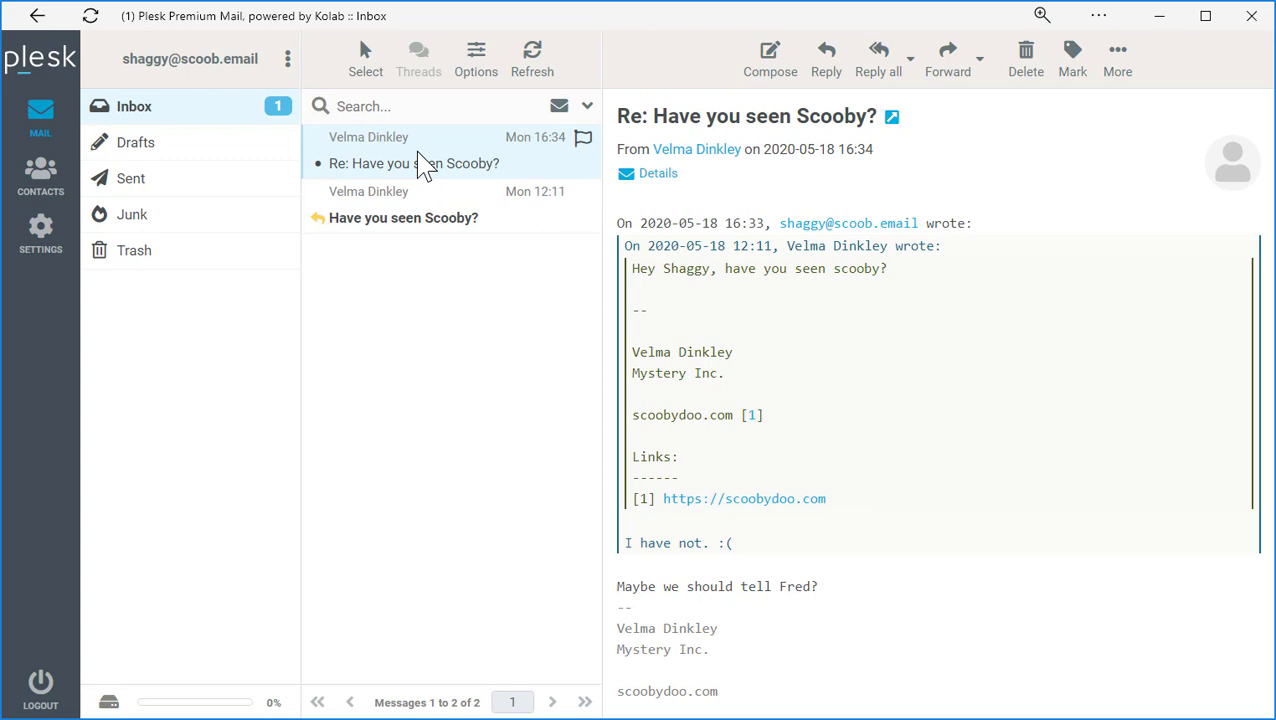
# In the Mailbox View preferences, set Mark messages as read to never and save.
pyautogui.click(41, 250)
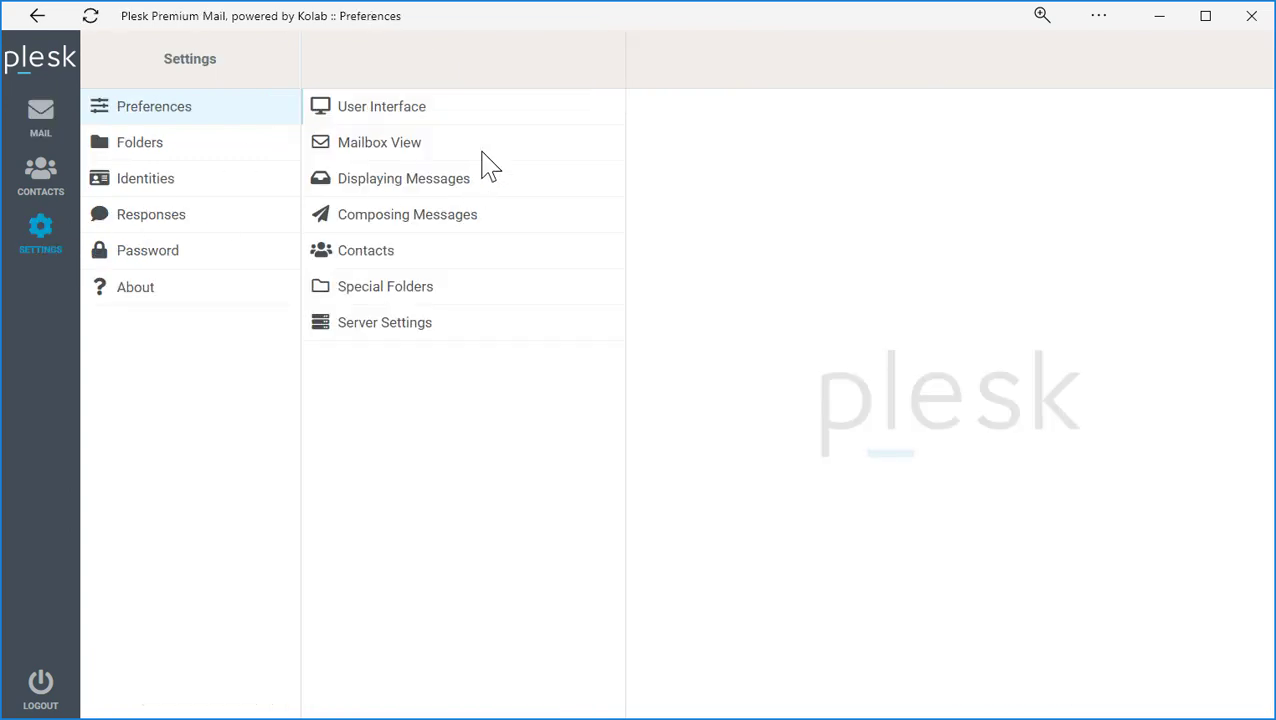
pyautogui.click(480, 151)
pyautogui.click(971, 160)
pyautogui.click(1028, 166)
pyautogui.click(1035, 170)
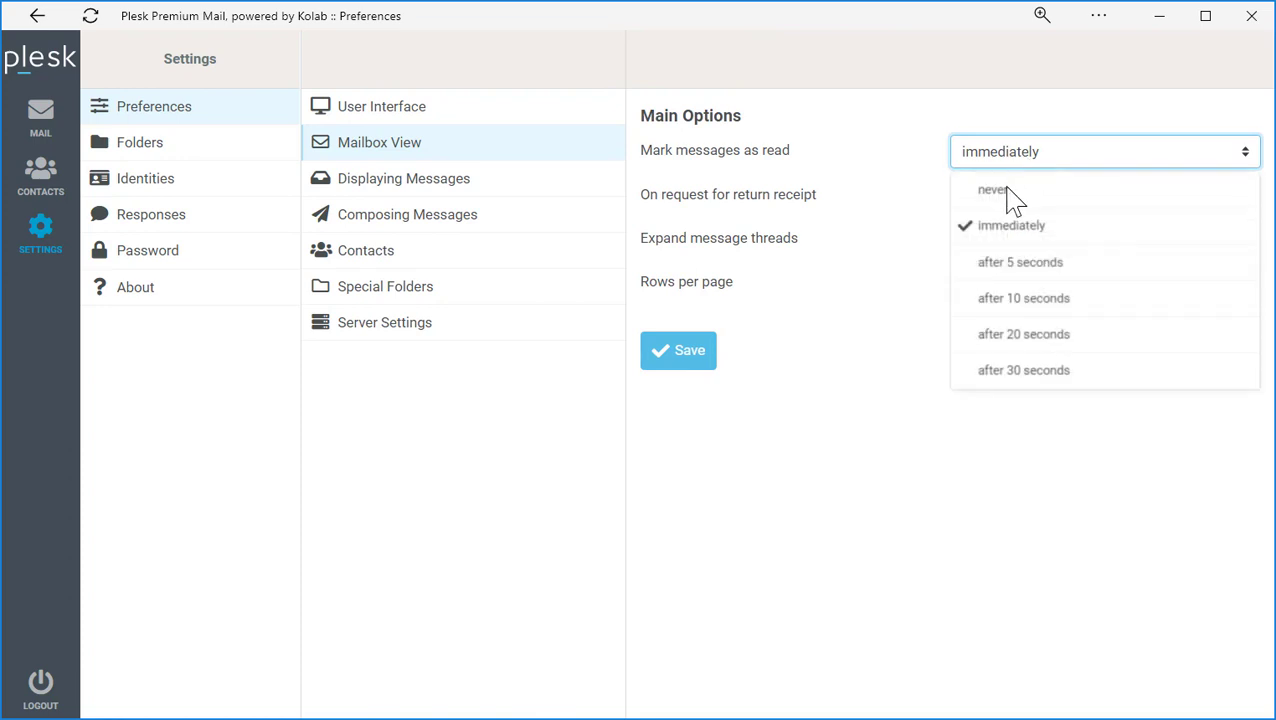
pyautogui.click(1008, 190)
pyautogui.click(686, 368)
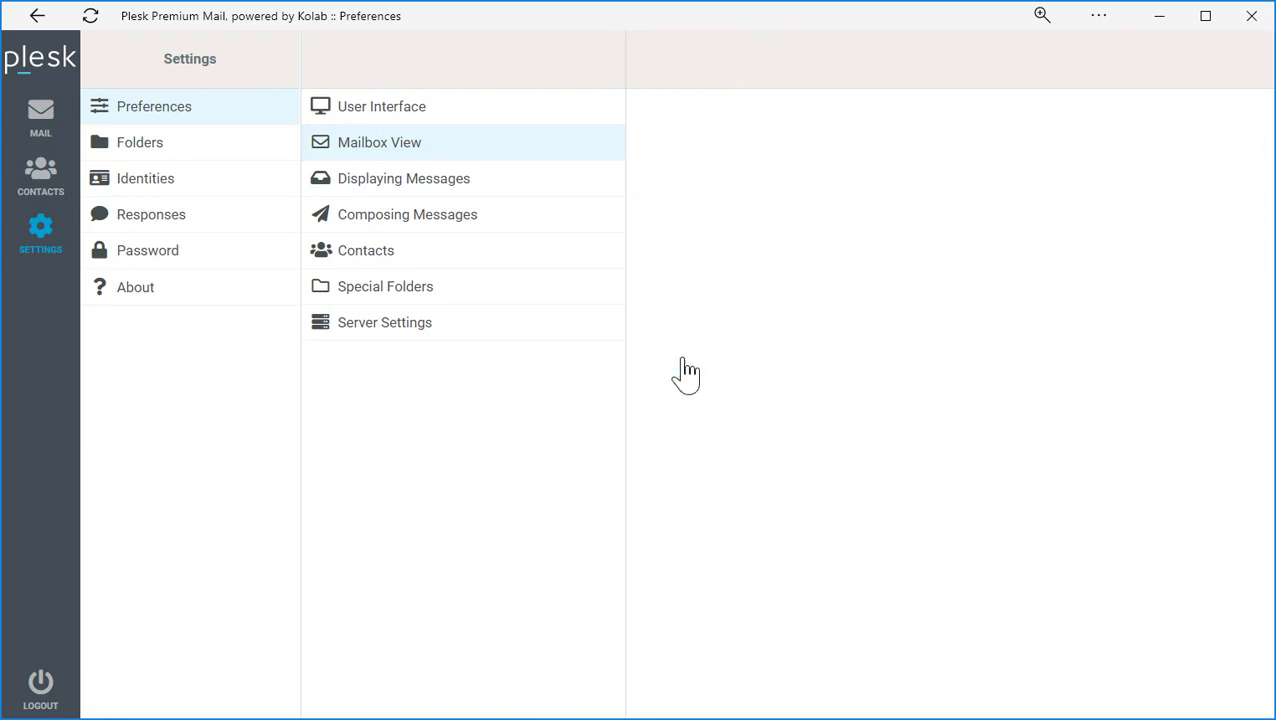
# Open the unread "Have you seen Scooby?" message in the inbox and mark it as read.
pyautogui.click(34, 125)
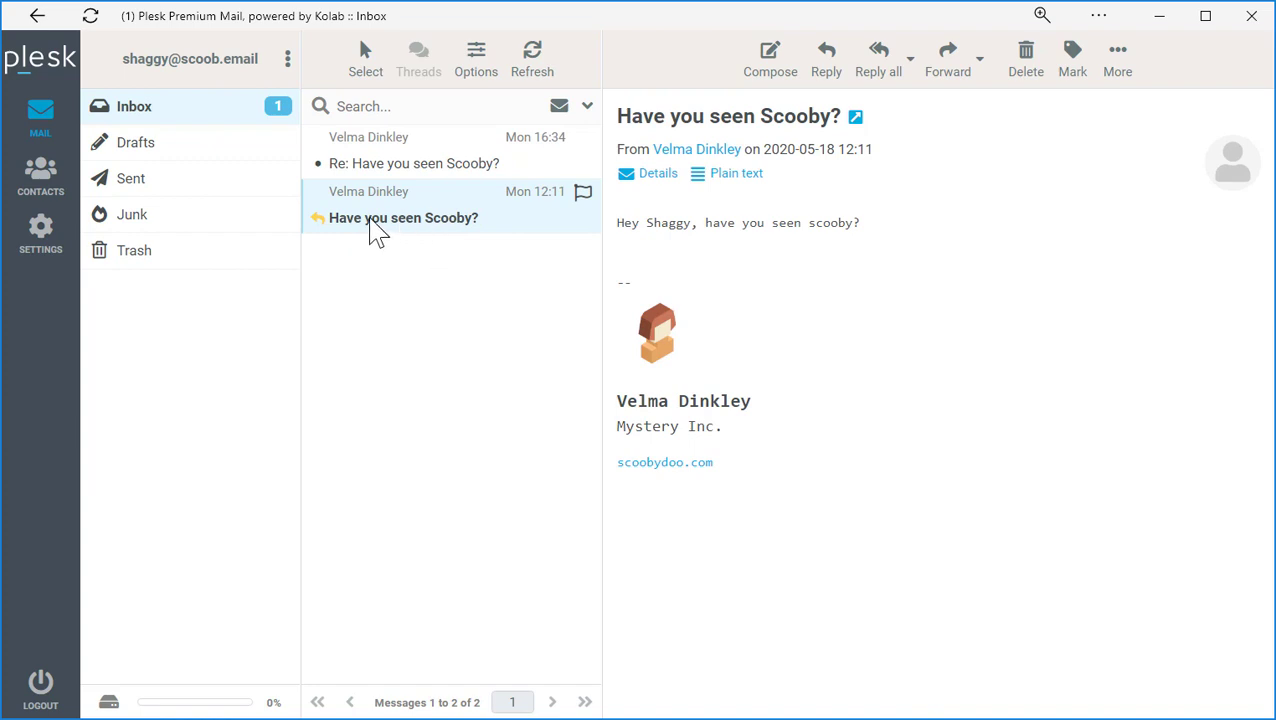
pyautogui.rightClick(428, 225)
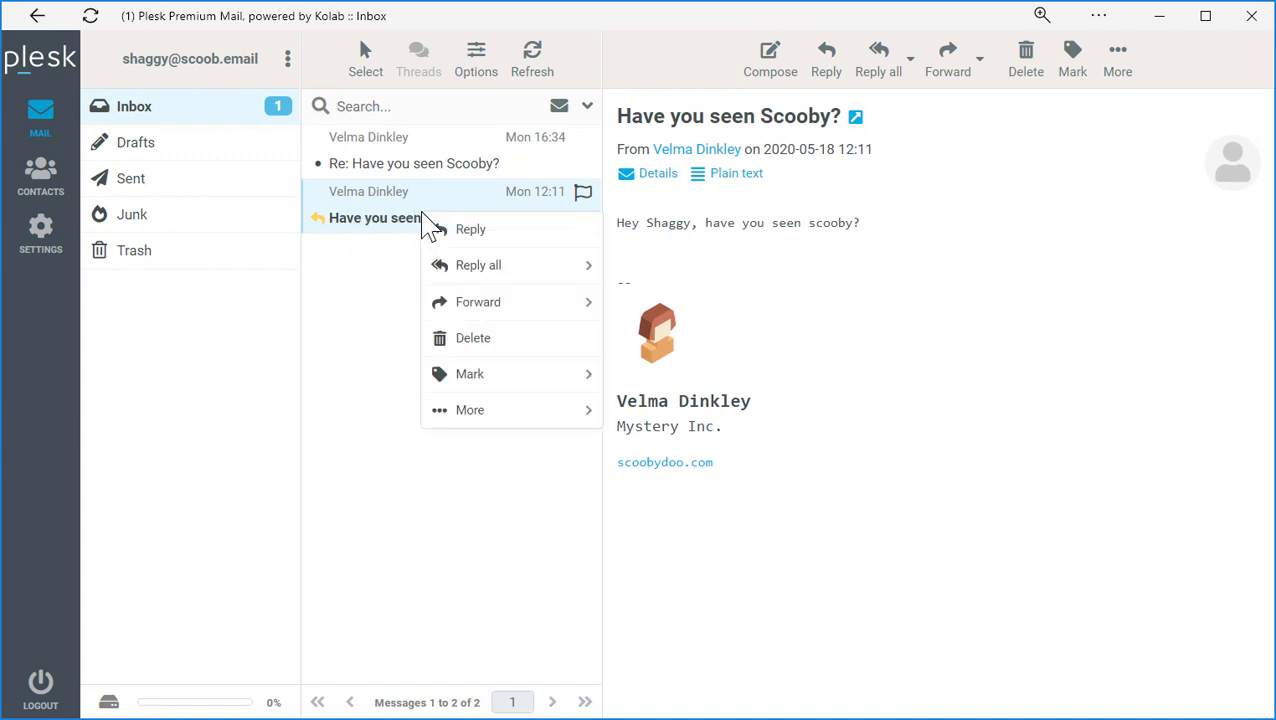
pyautogui.moveTo(492, 390)
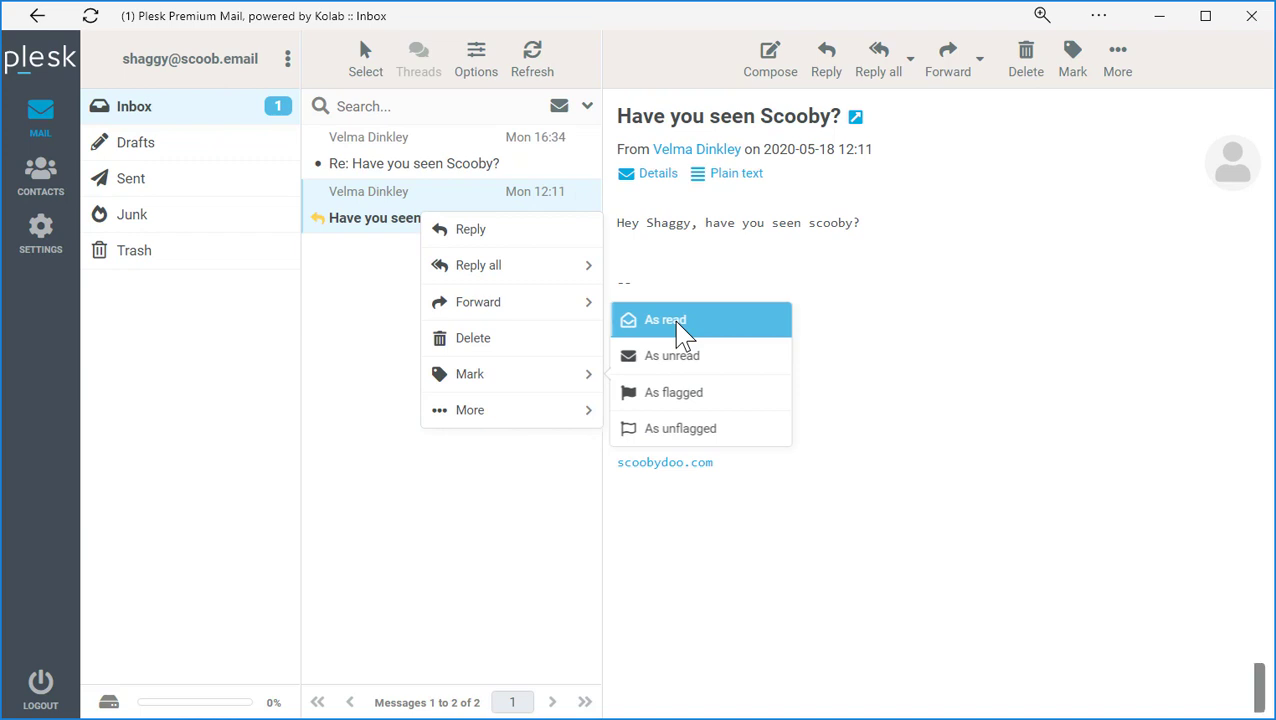
pyautogui.click(678, 330)
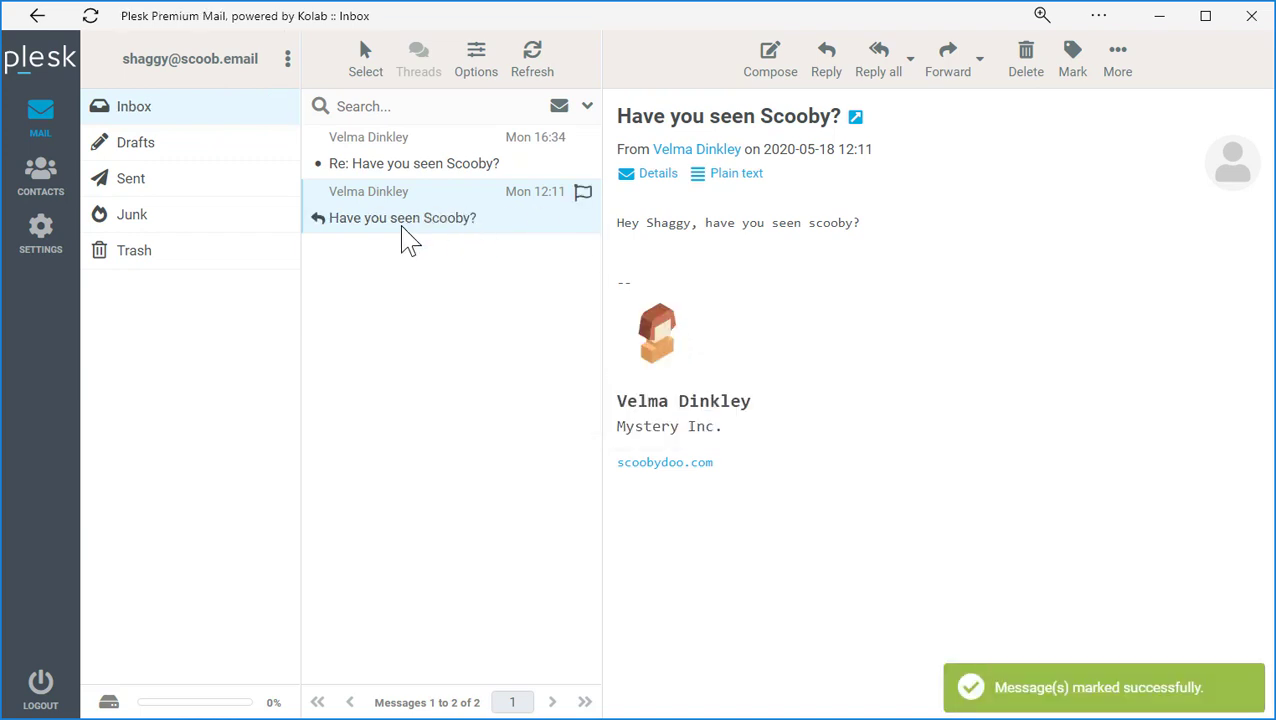
# In the Mailbox View preferences, set Mark messages as read to immediately.
pyautogui.click(48, 238)
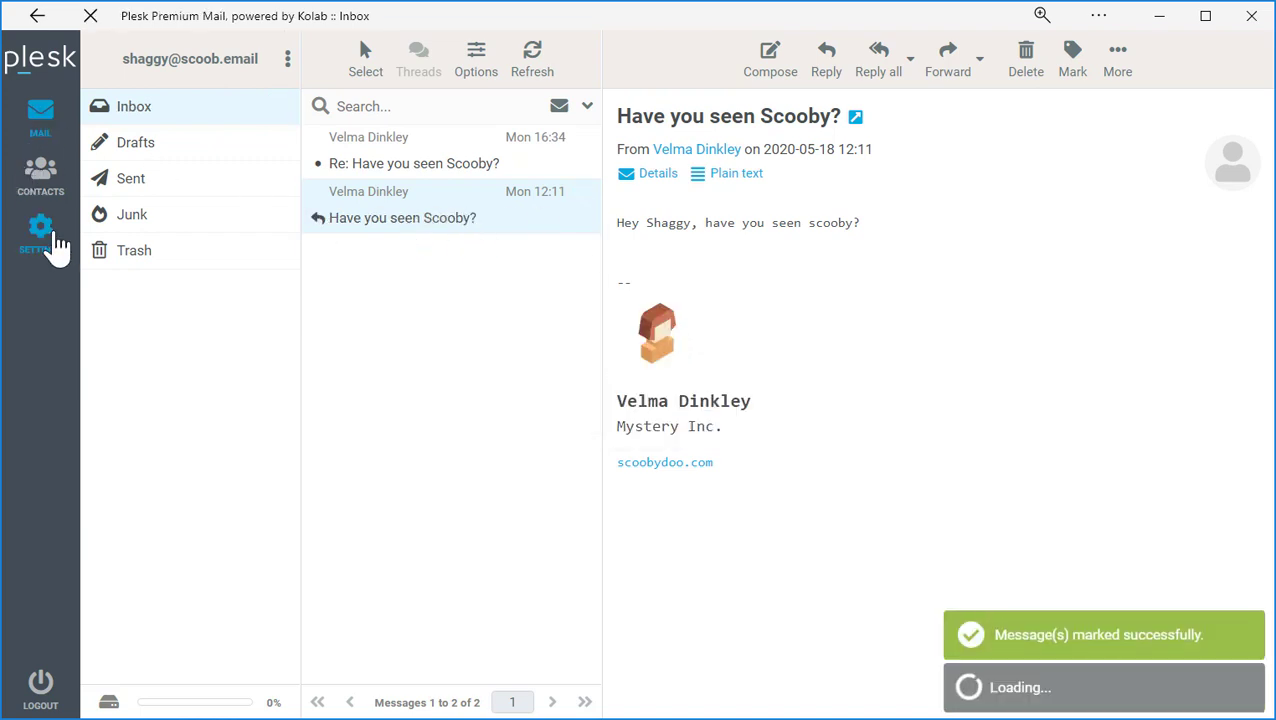
pyautogui.click(405, 148)
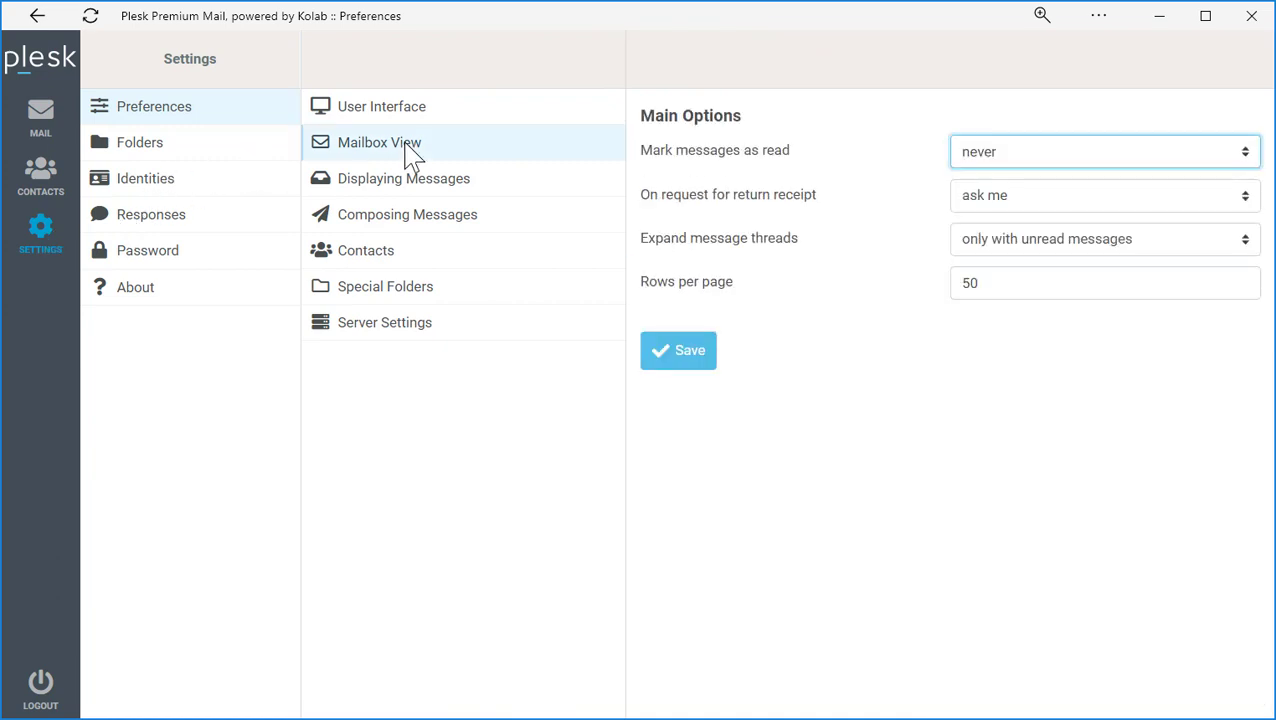
pyautogui.click(1033, 155)
pyautogui.click(1024, 228)
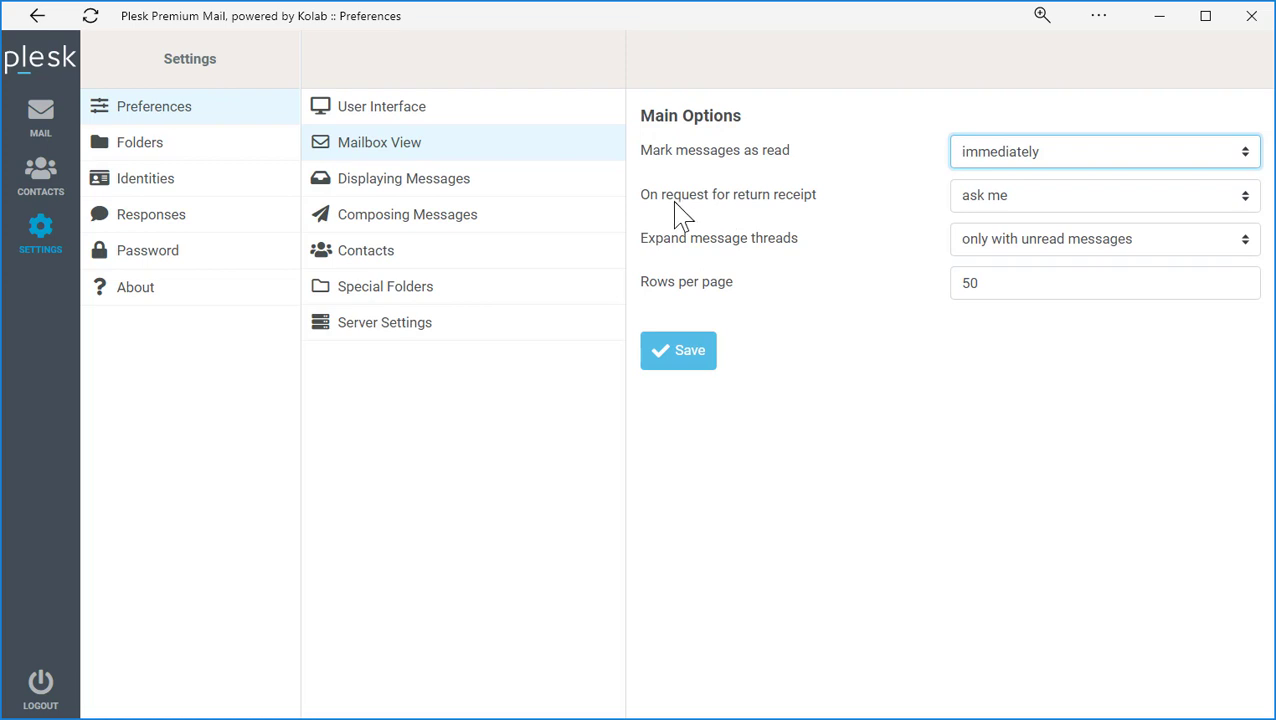
# Review the return receipt request, message thread expansion and rows per page settings for the mailbox view.
pyautogui.click(995, 205)
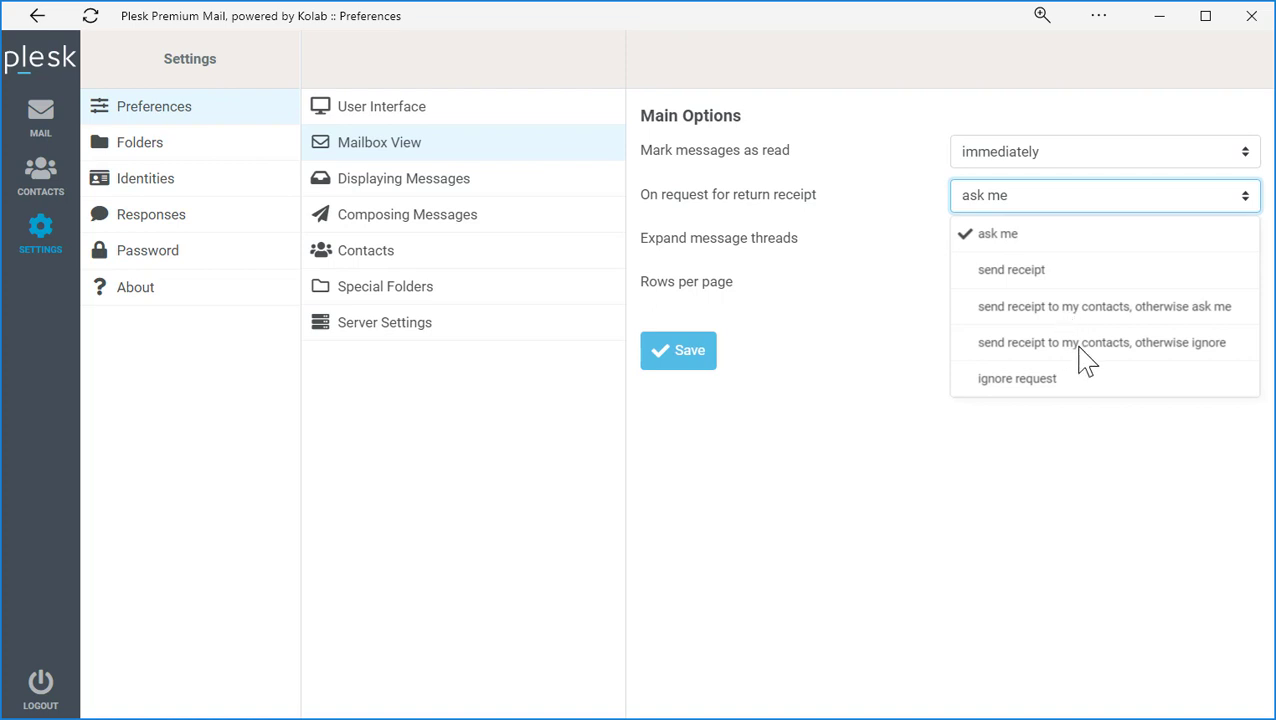
pyautogui.click(736, 246)
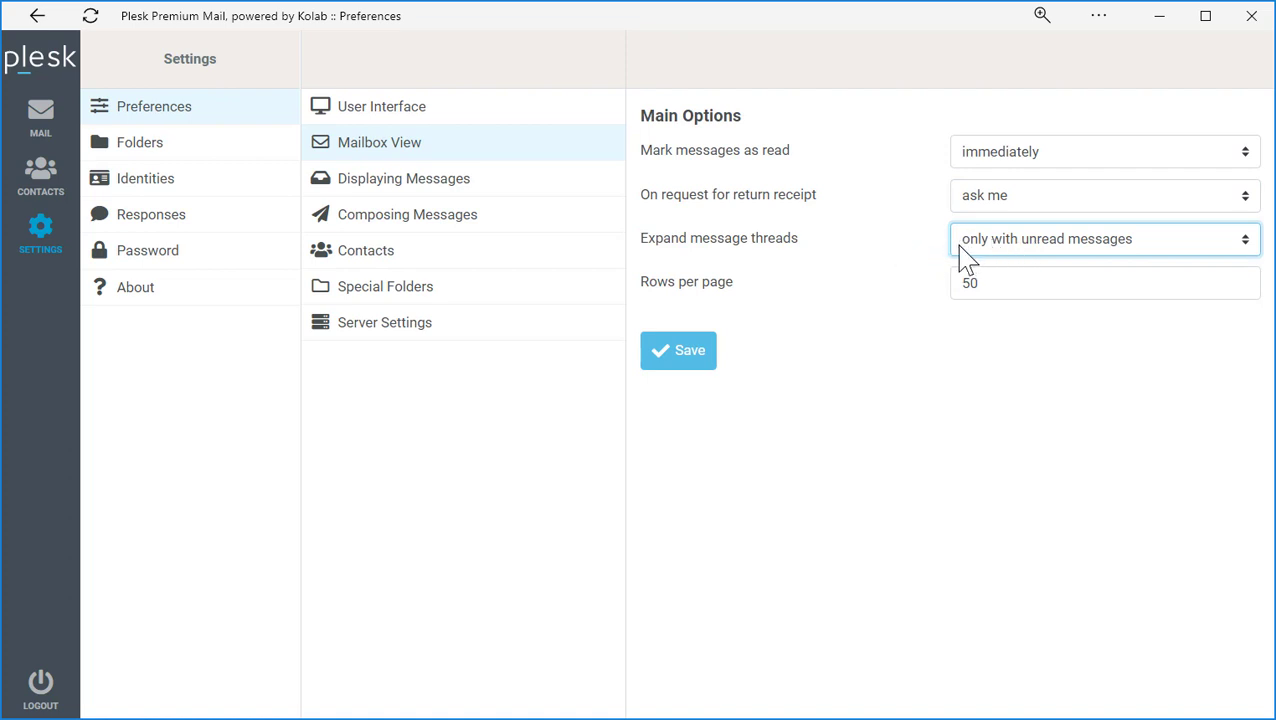
pyautogui.click(993, 288)
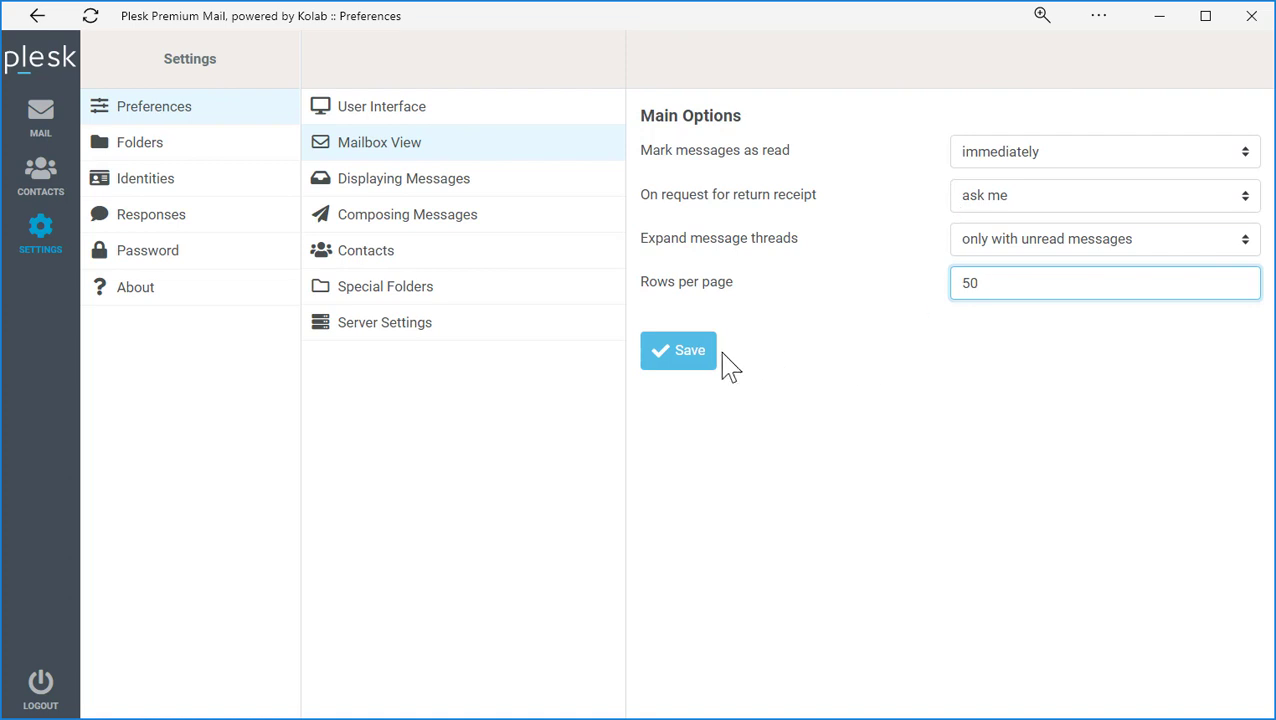
# Turn on and save Show email address with display name, and check the sender line of the "Re: Have you seen Scooby?" message.
pyautogui.click(452, 190)
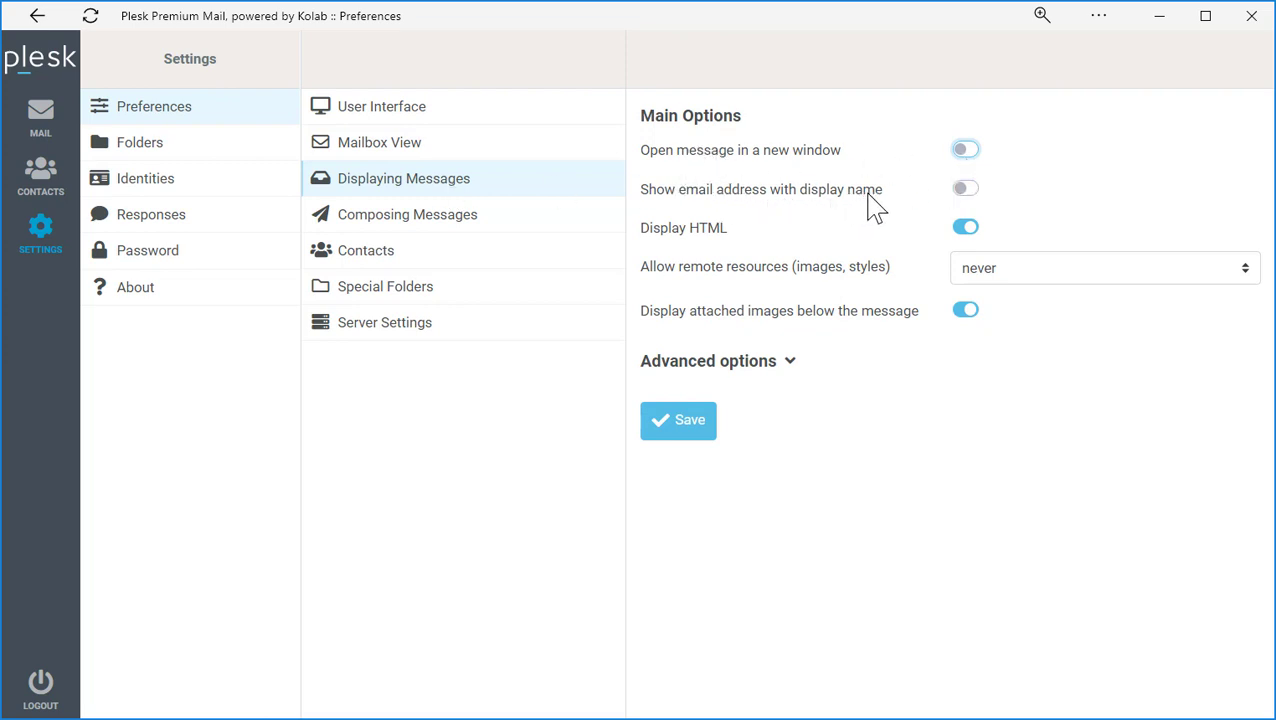
pyautogui.click(965, 192)
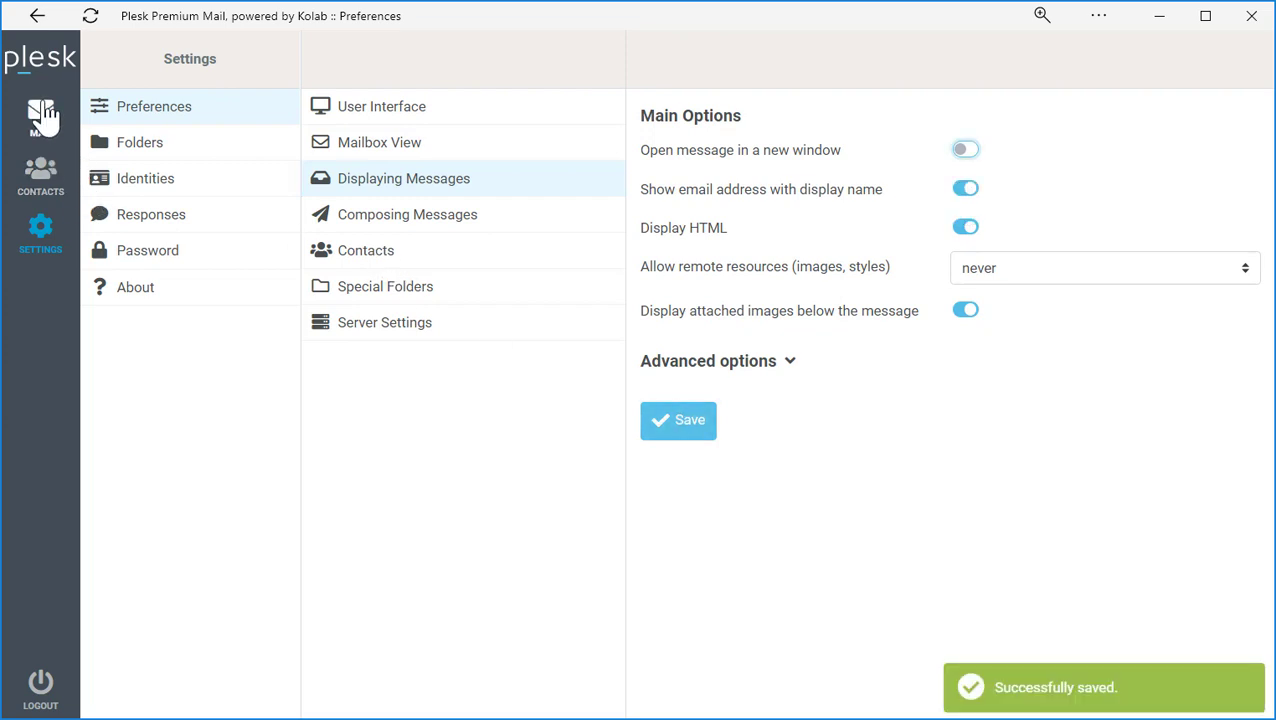
pyautogui.click(44, 128)
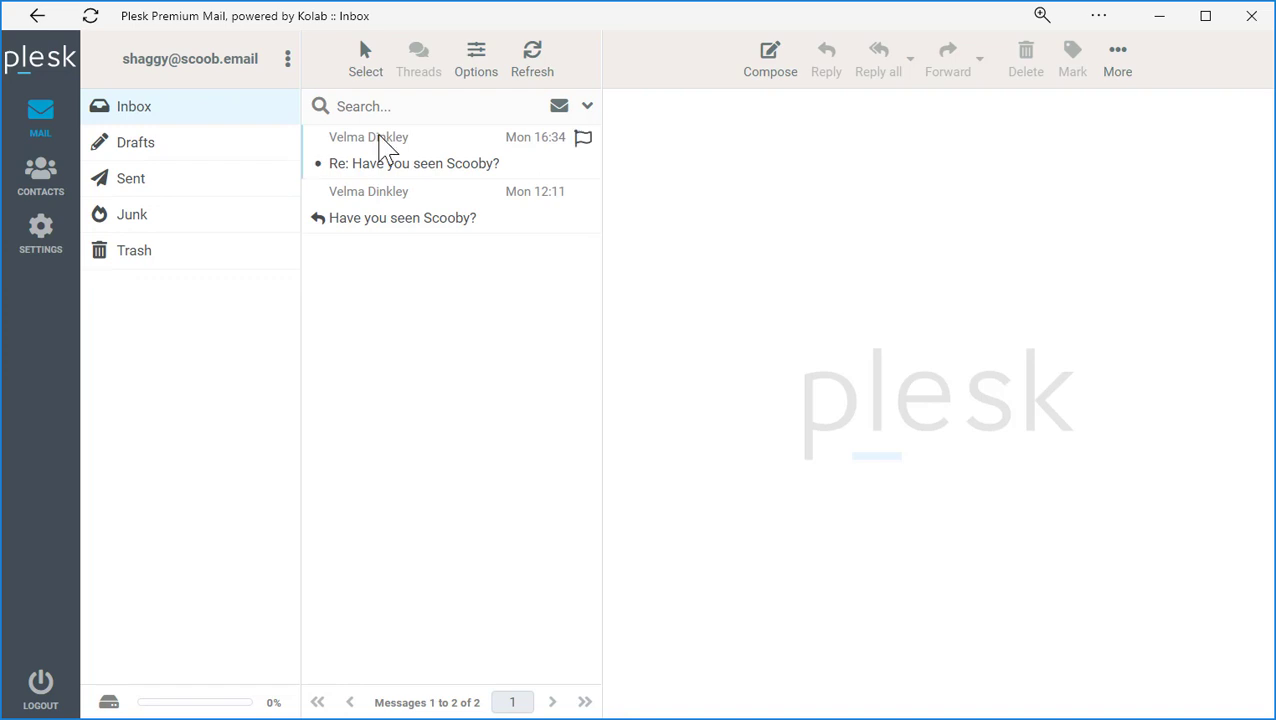
pyautogui.click(388, 150)
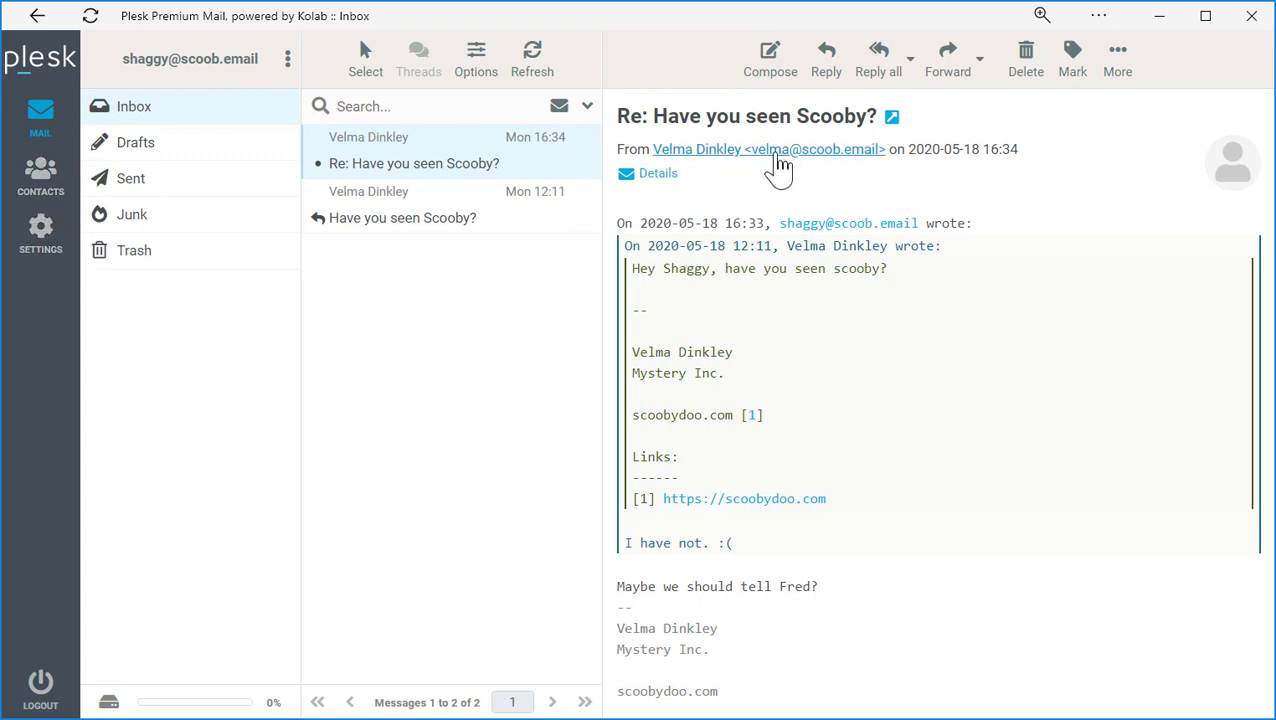
# In the Displaying Messages preferences, allow remote resources from known senders and save.
pyautogui.click(48, 250)
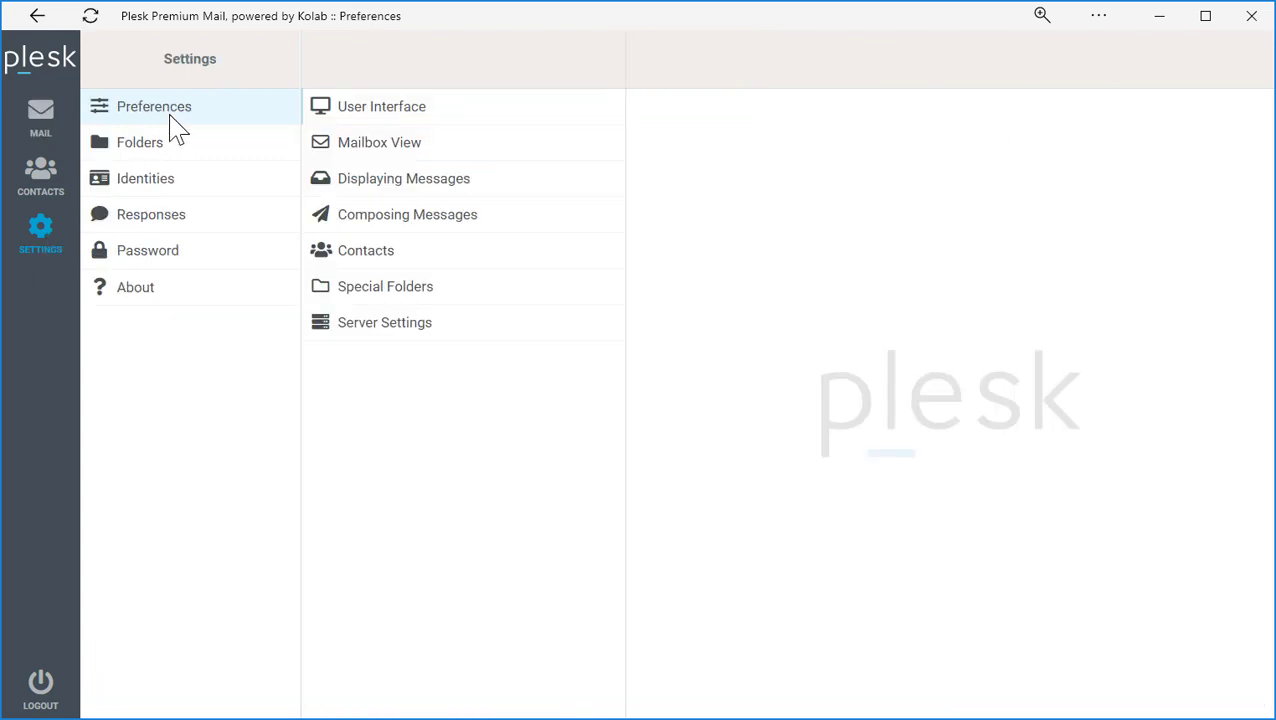
pyautogui.click(371, 179)
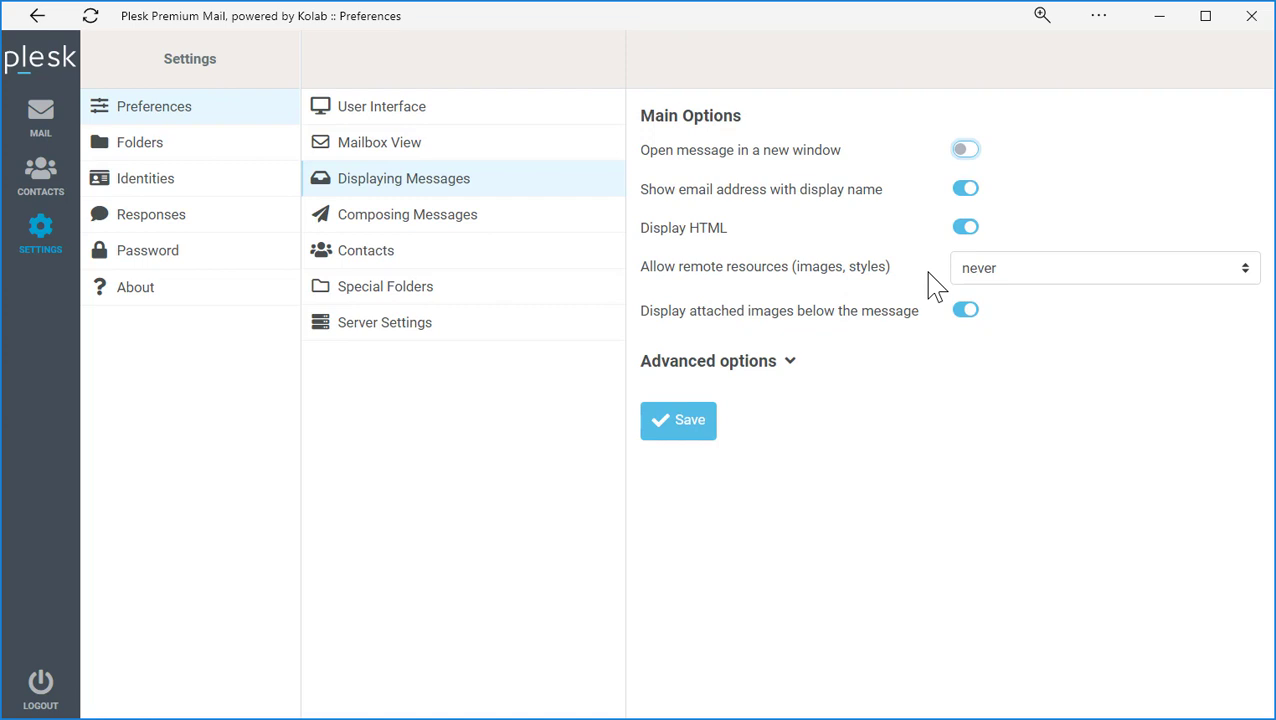
pyautogui.click(991, 276)
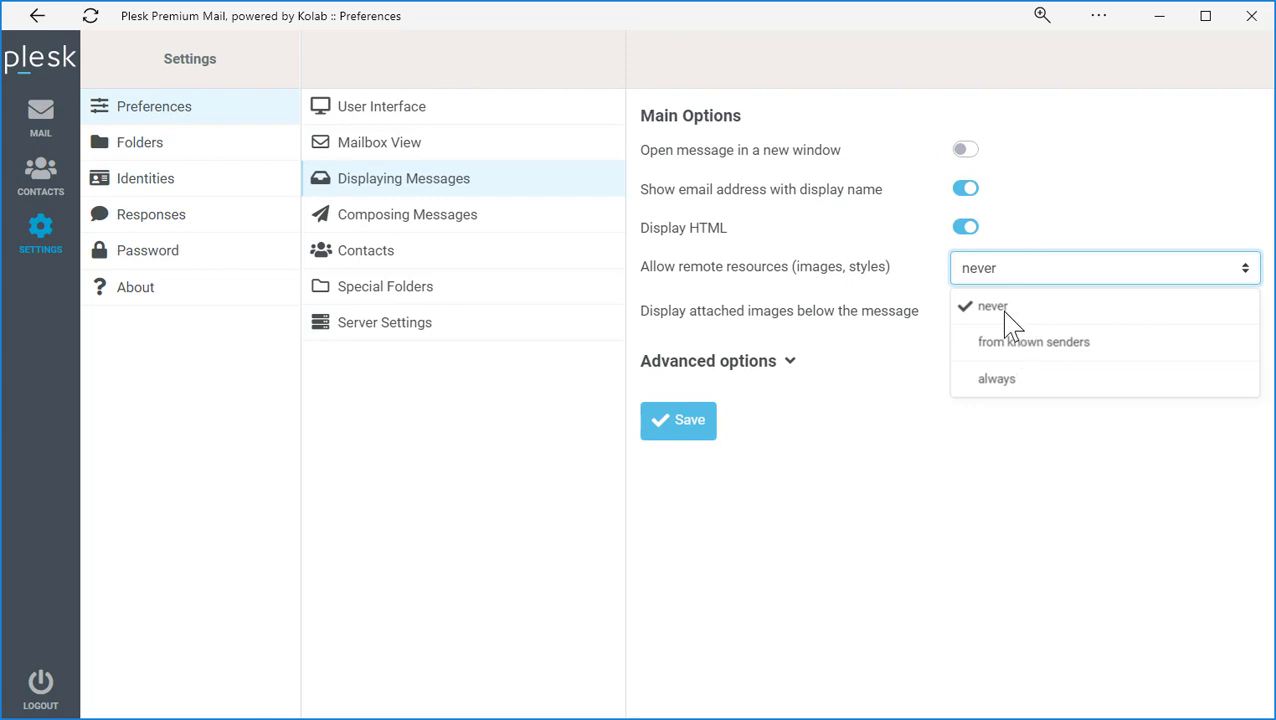
pyautogui.click(1020, 276)
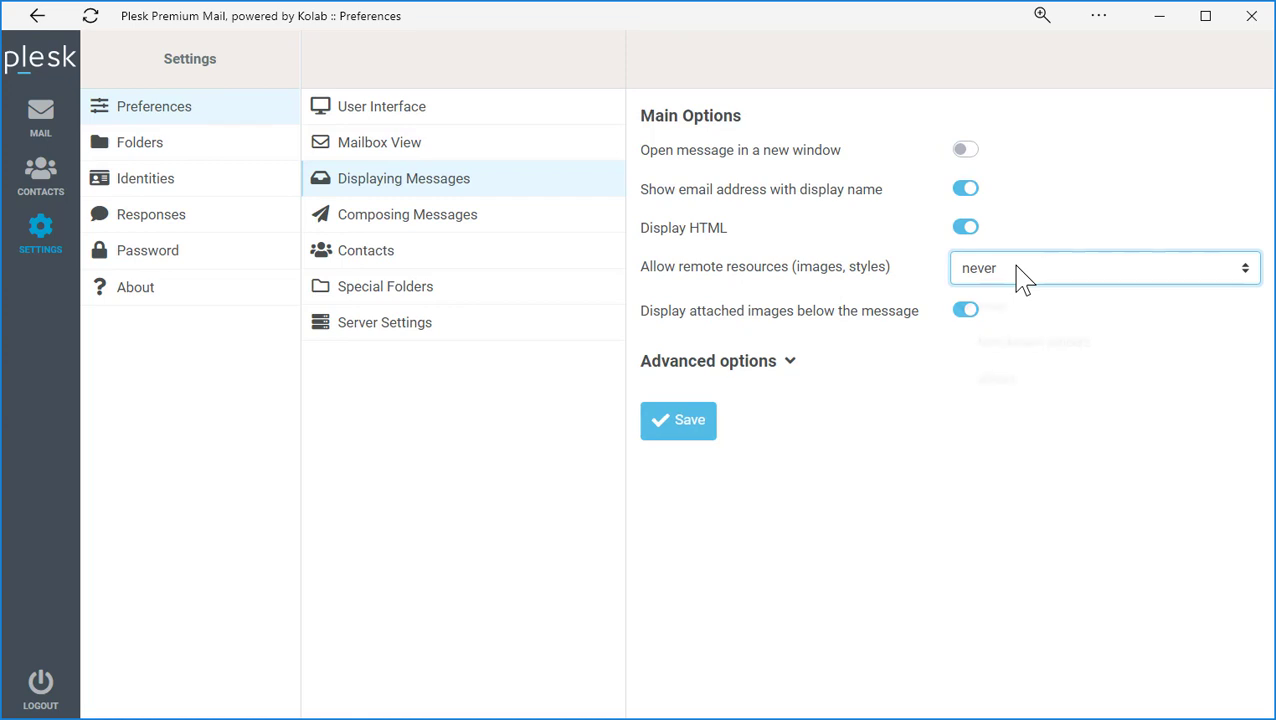
pyautogui.click(1047, 350)
pyautogui.click(678, 432)
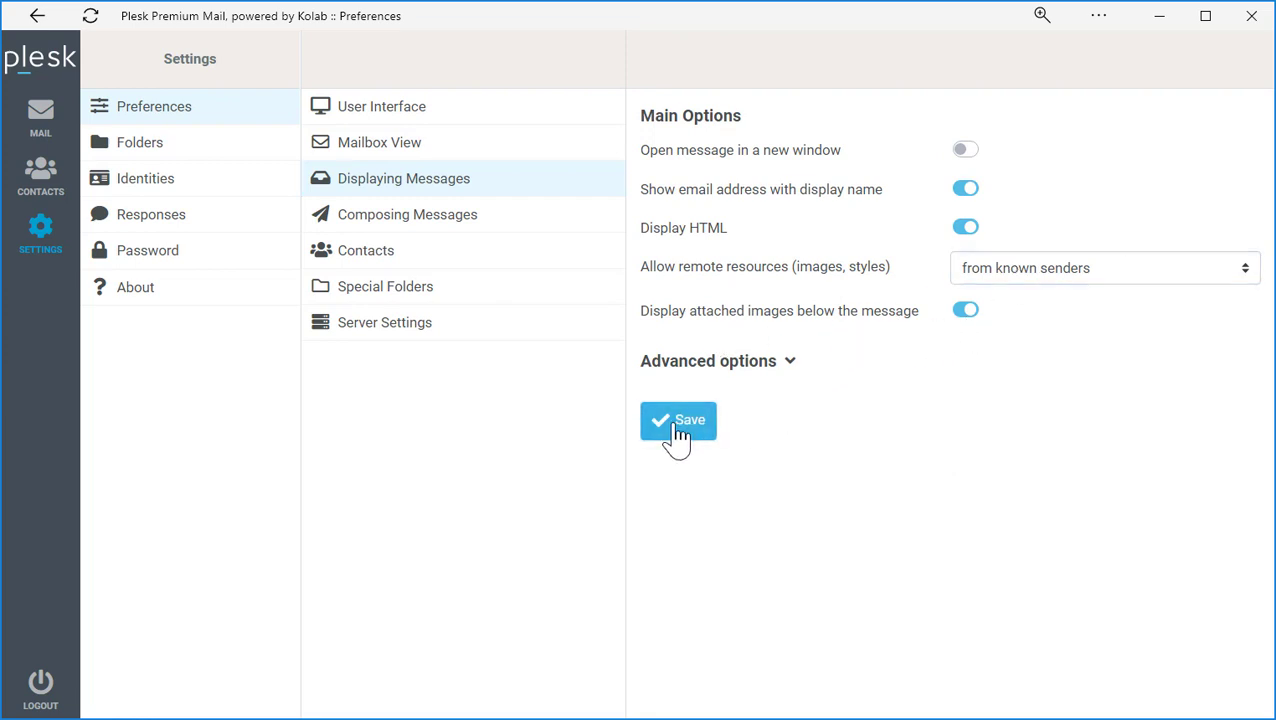
# In the Composing Messages preferences, set Compose HTML messages to always and Automatically save draft to every 3 minutes.
pyautogui.click(458, 230)
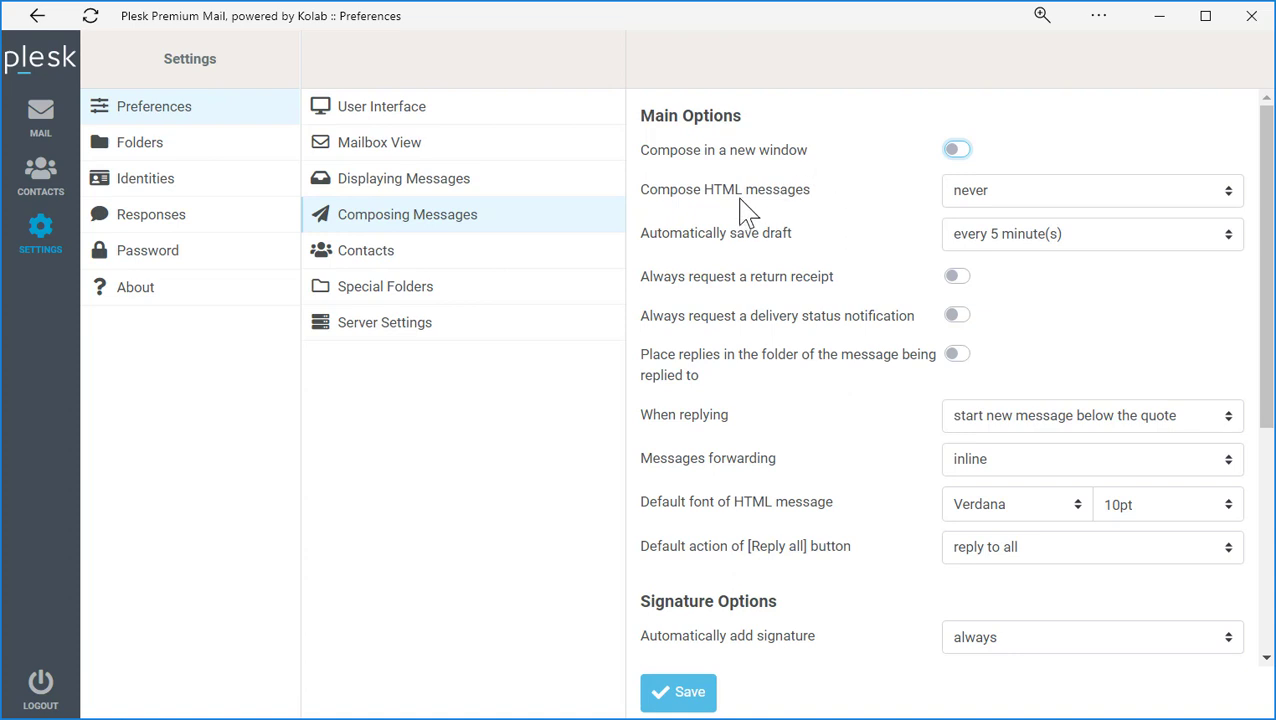
pyautogui.click(1000, 210)
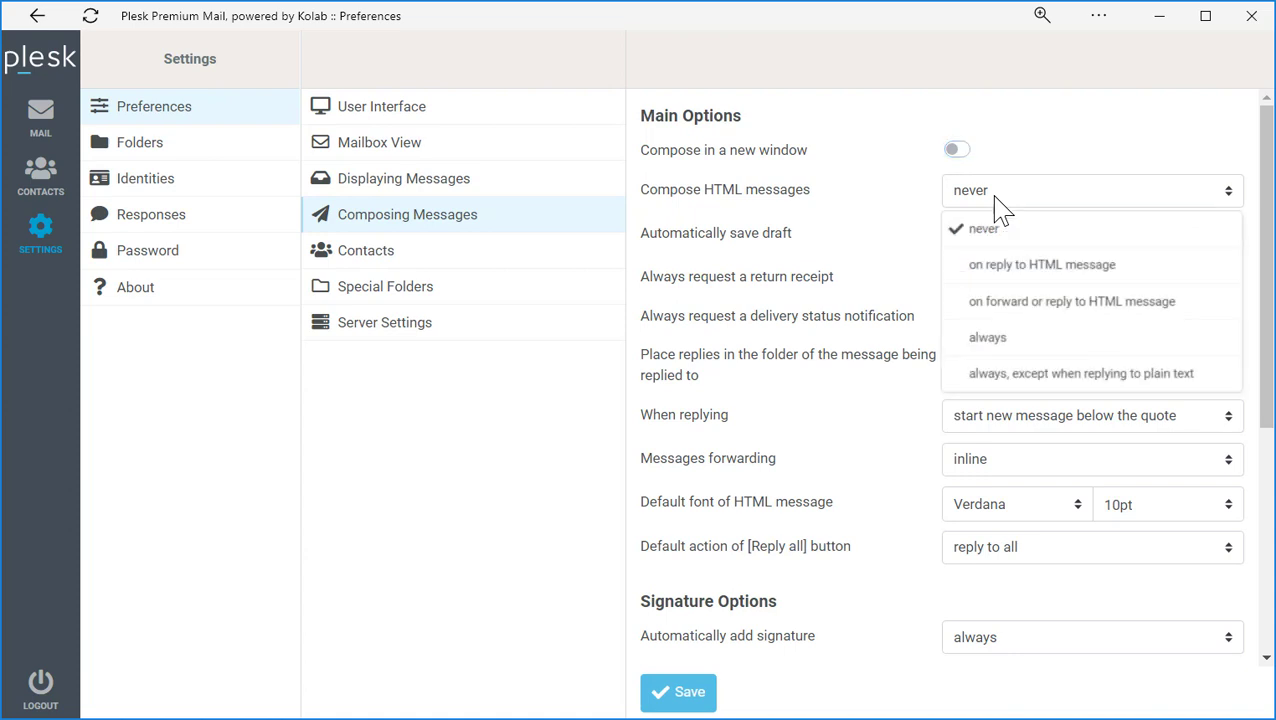
pyautogui.click(1014, 337)
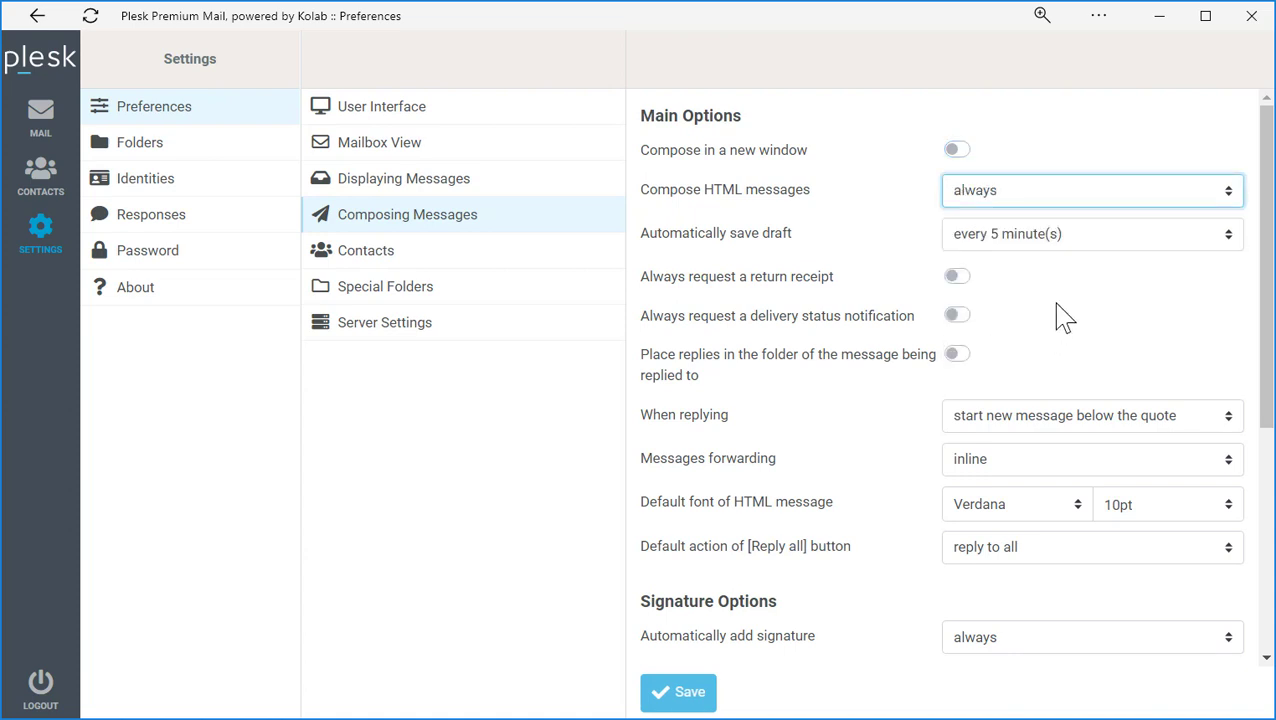
pyautogui.click(1072, 243)
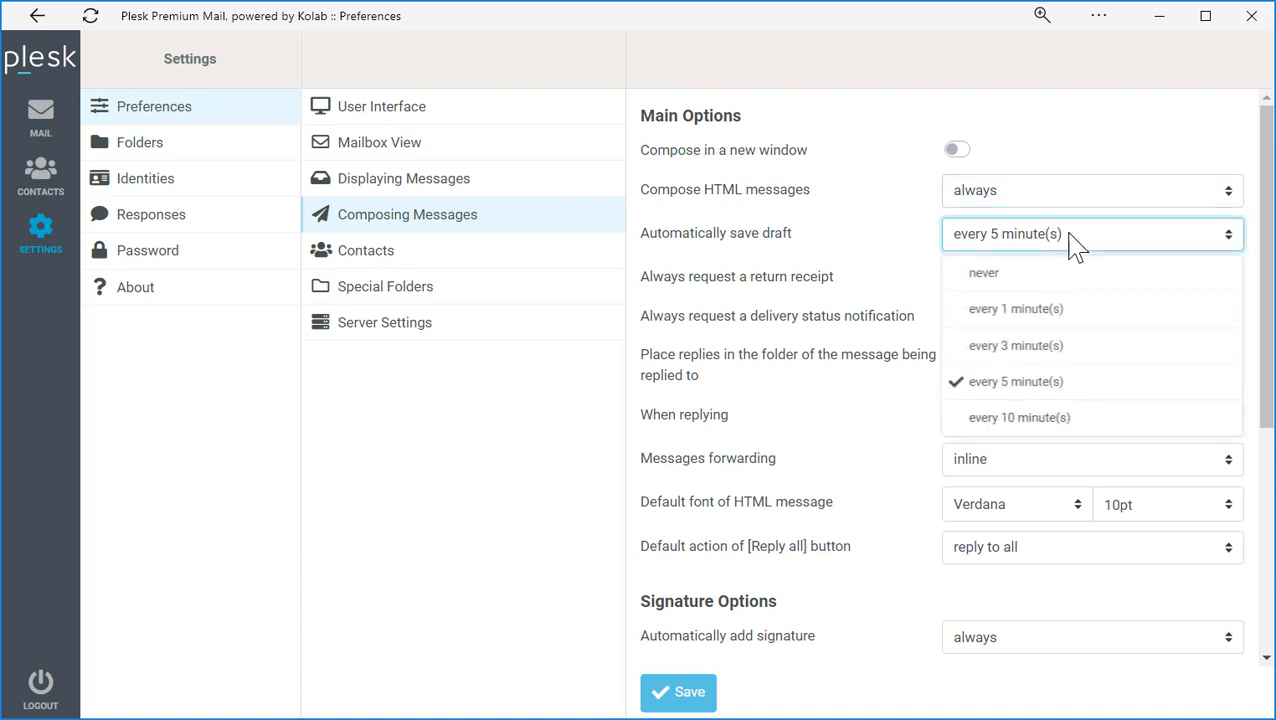
pyautogui.click(1053, 355)
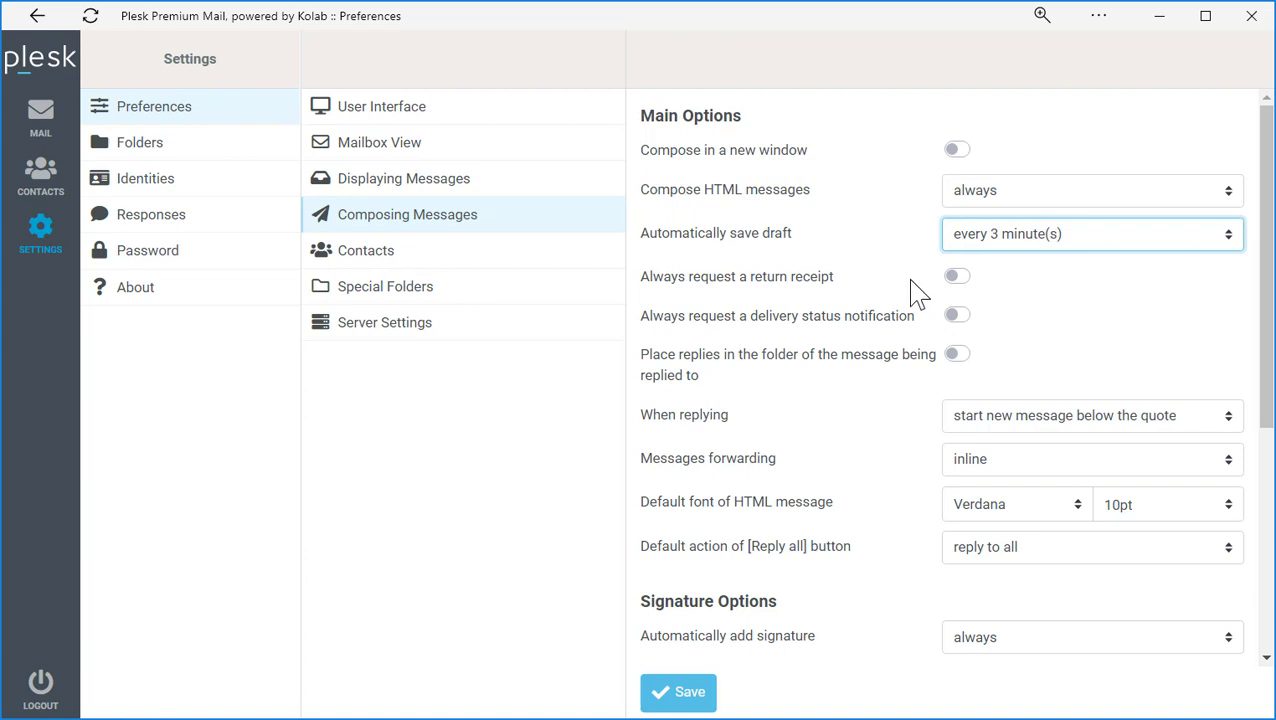
pyautogui.click(964, 290)
pyautogui.click(964, 290)
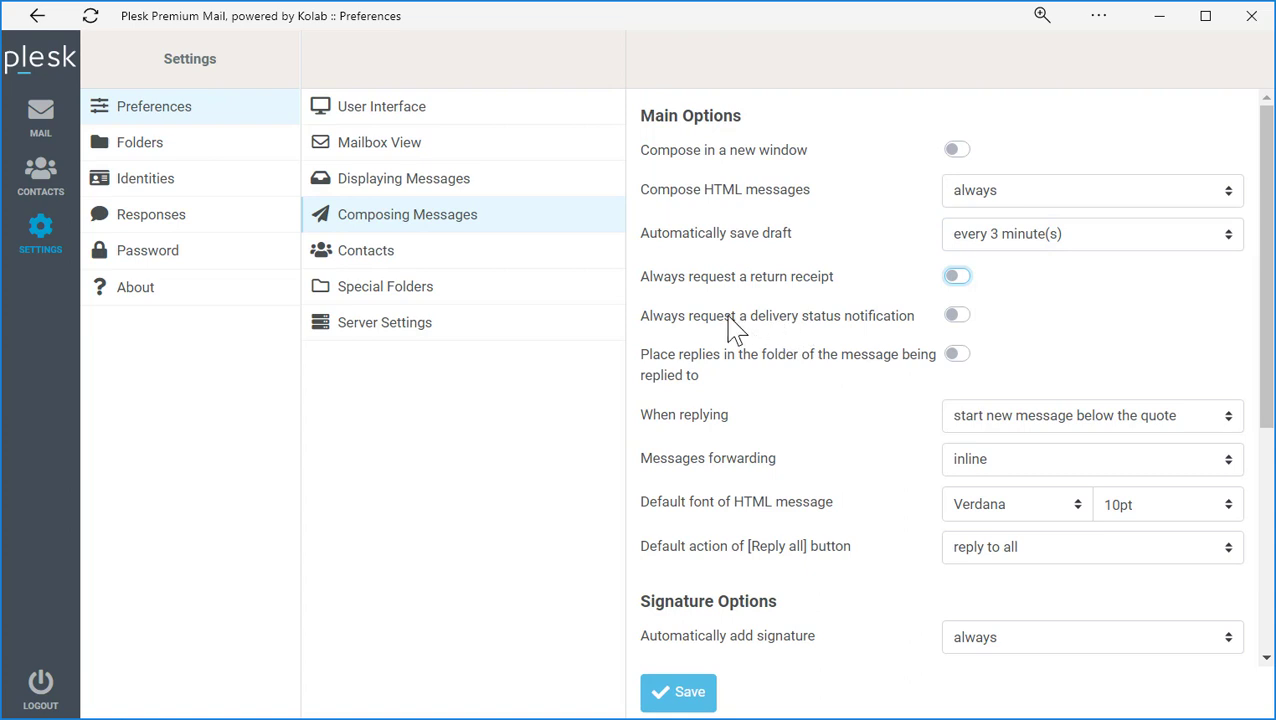
# Set When replying to start new message above the quote (no indentation) and save the composing preferences.
pyautogui.click(960, 318)
pyautogui.click(960, 318)
pyautogui.scroll(-2, 965, 325)
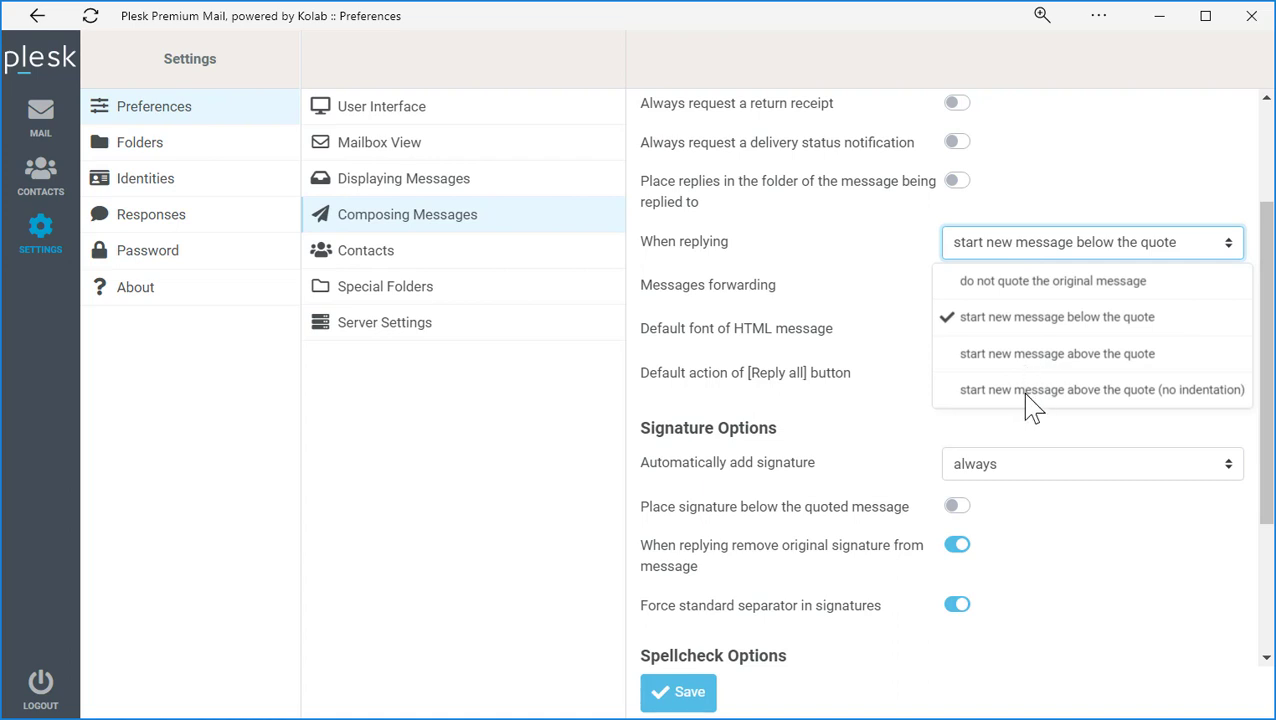
pyautogui.click(1033, 395)
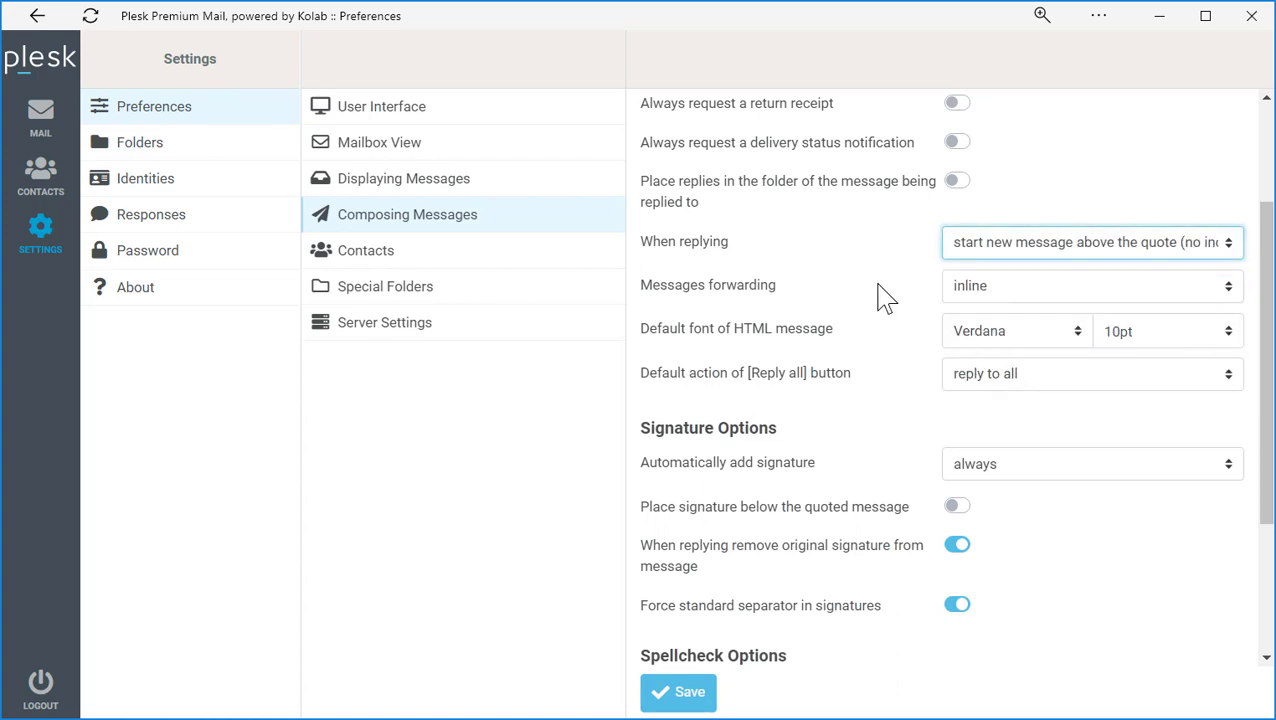
pyautogui.click(703, 703)
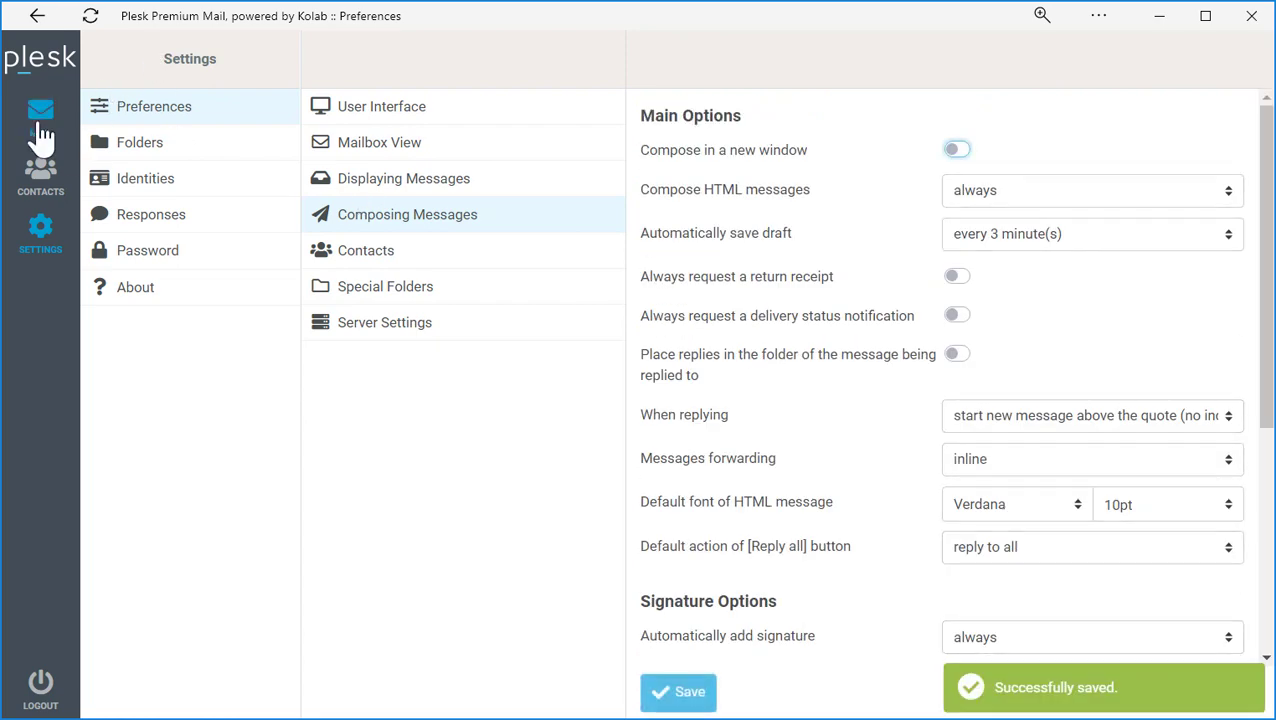
# Open a reply to the "Re: Have you seen Scooby?" message and check the placement of the signature and quoted text.
pyautogui.click(42, 133)
pyautogui.click(399, 163)
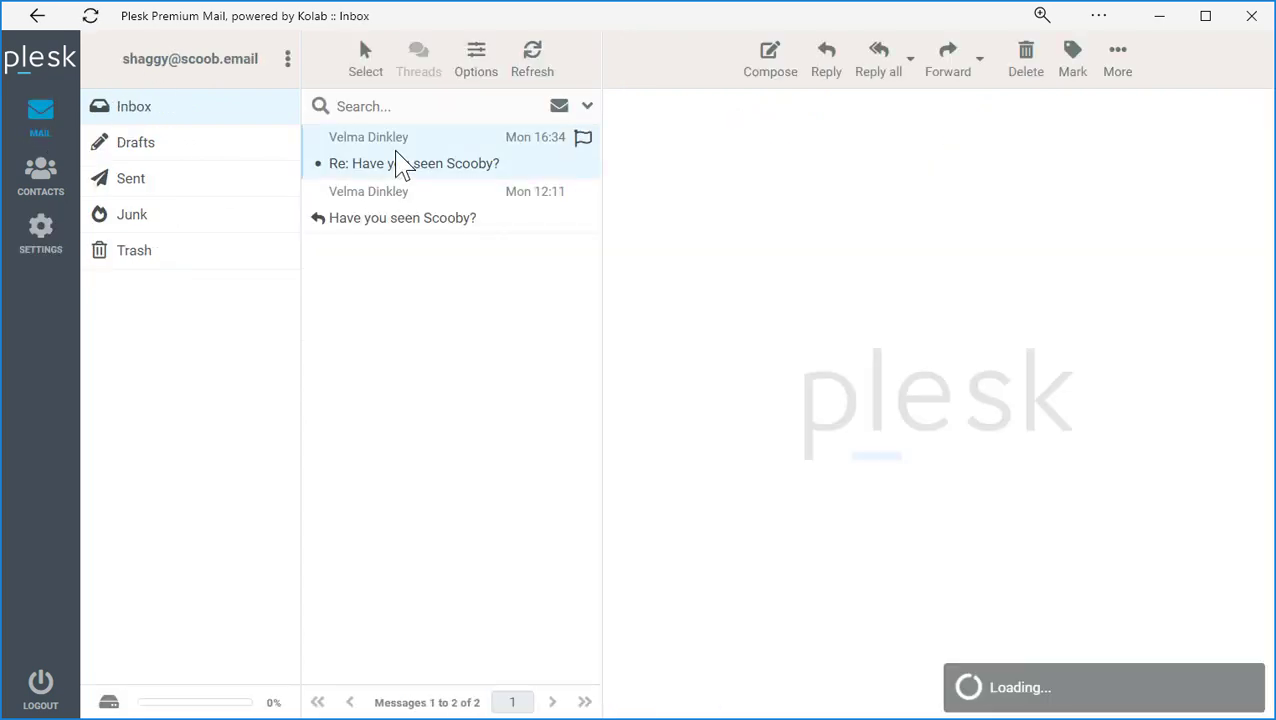
pyautogui.click(824, 52)
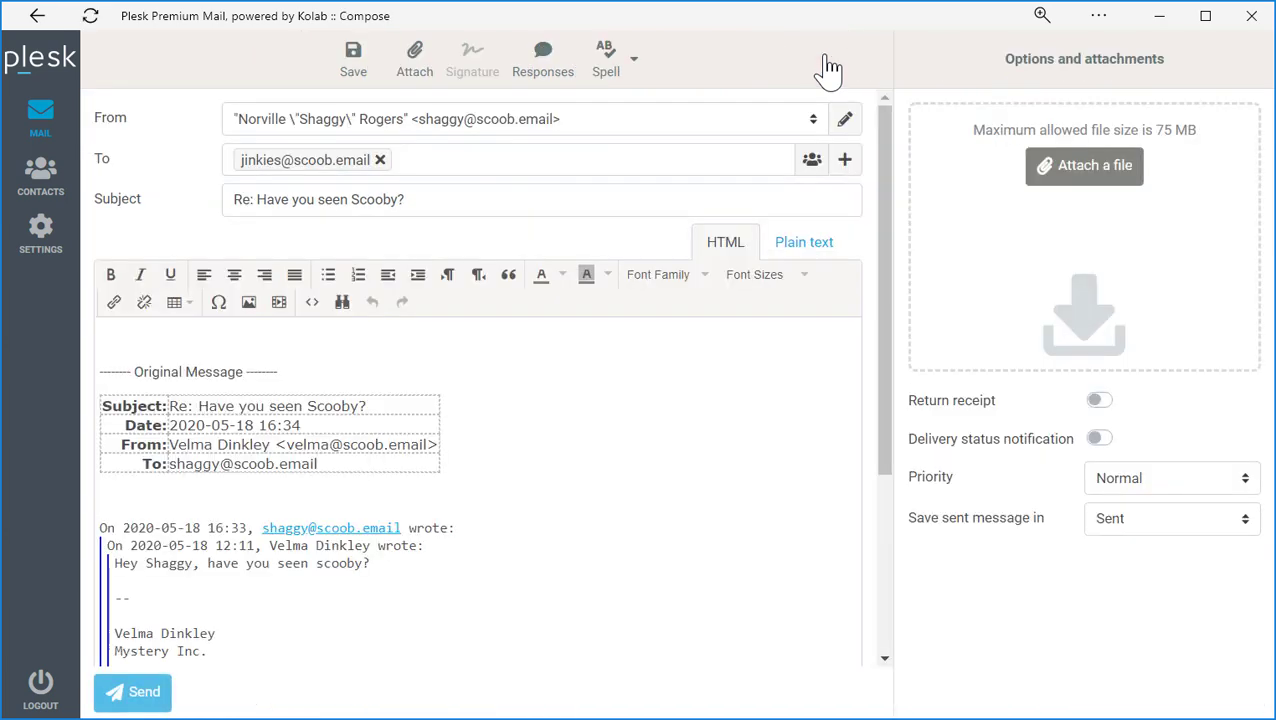
pyautogui.scroll(-10, 489, 466)
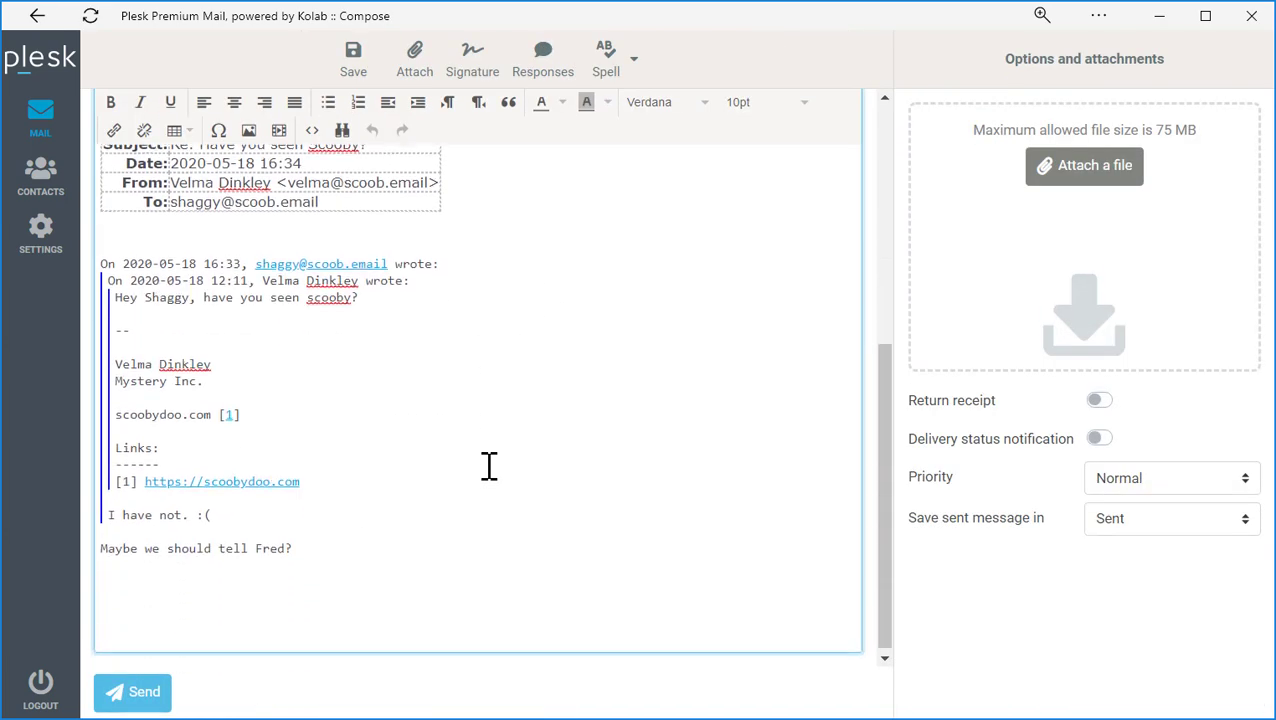
pyautogui.scroll(10, 489, 466)
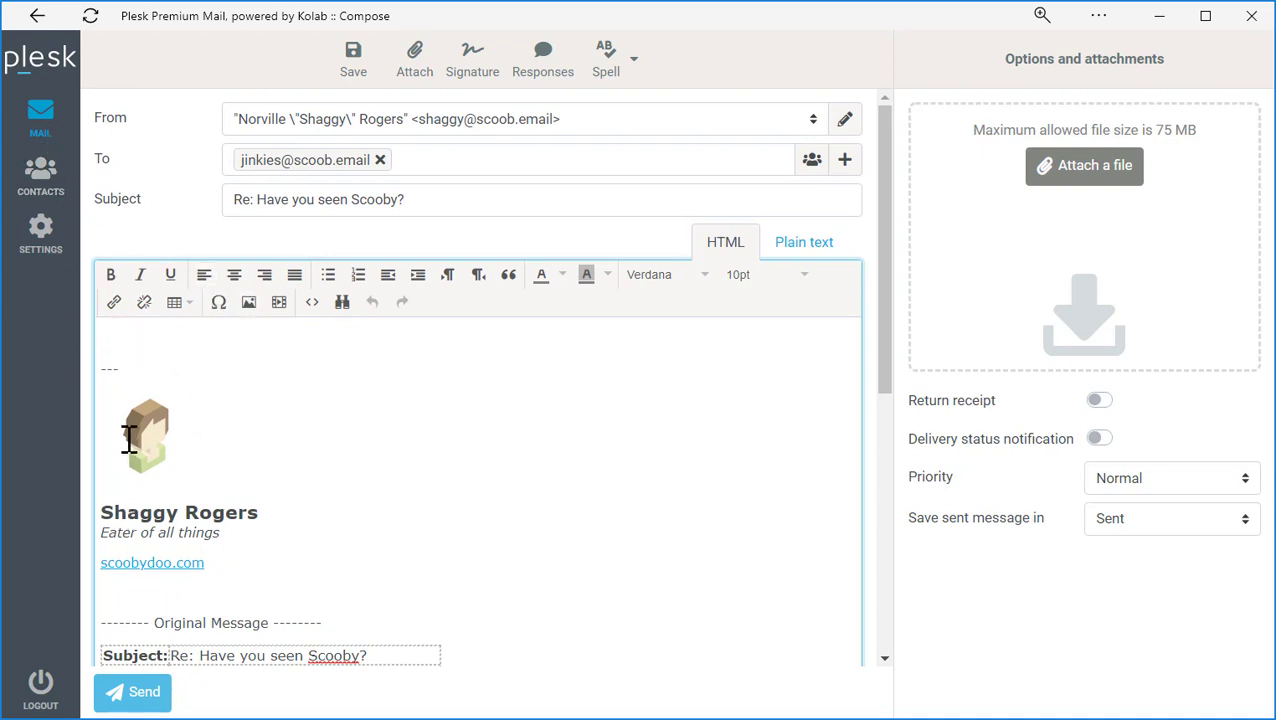
pyautogui.scroll(-6, 373, 551)
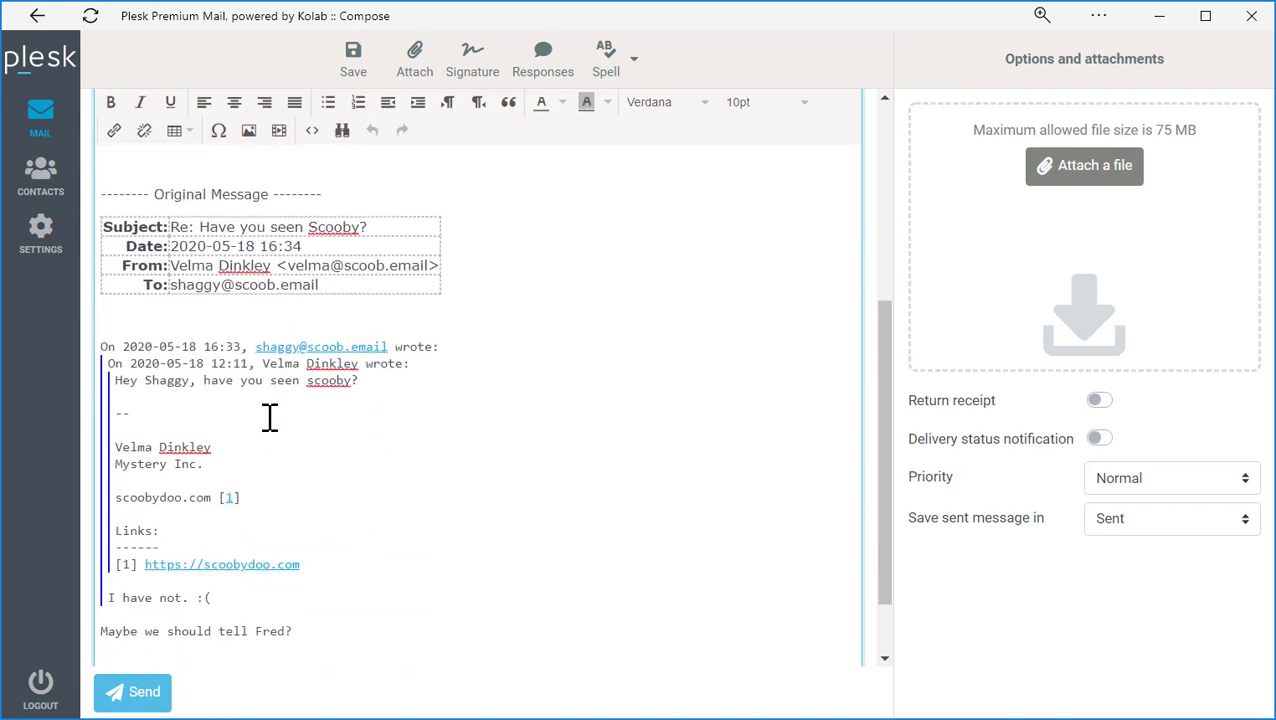
pyautogui.scroll(6, 269, 418)
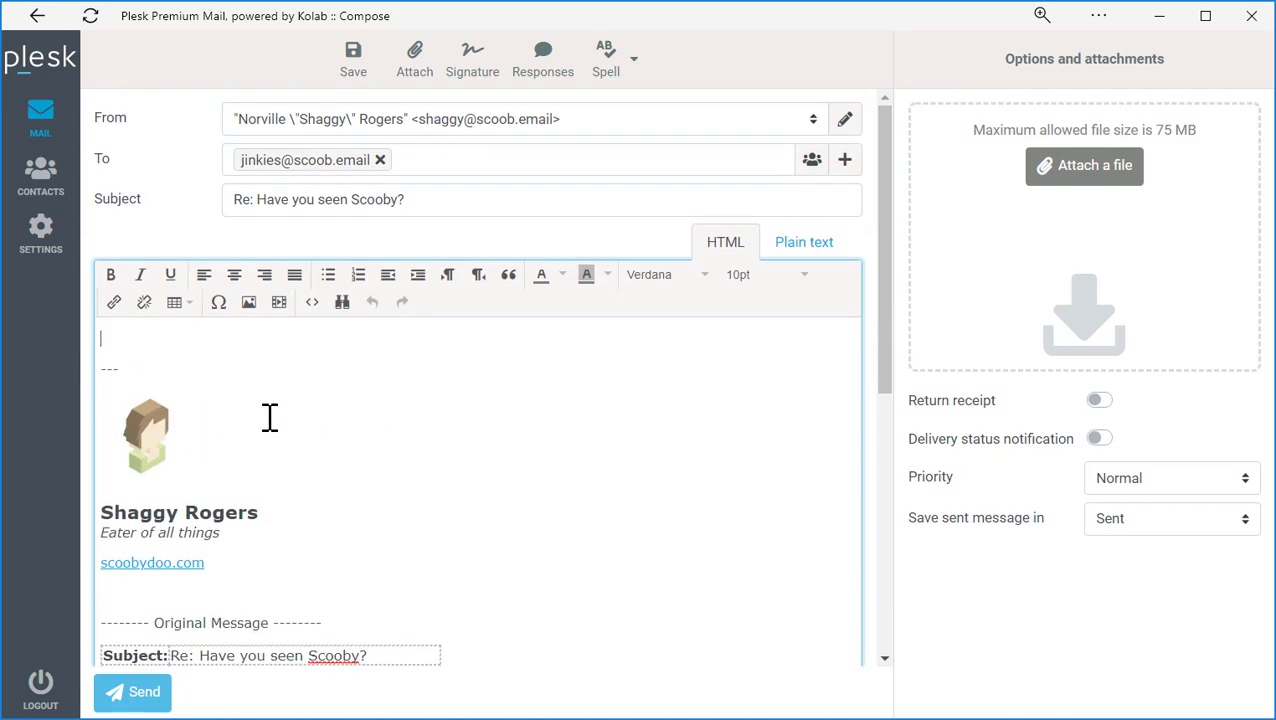
# Leave the reply, return to the Composing Messages preferences and review the When replying choices.
pyautogui.click(40, 234)
pyautogui.click(719, 460)
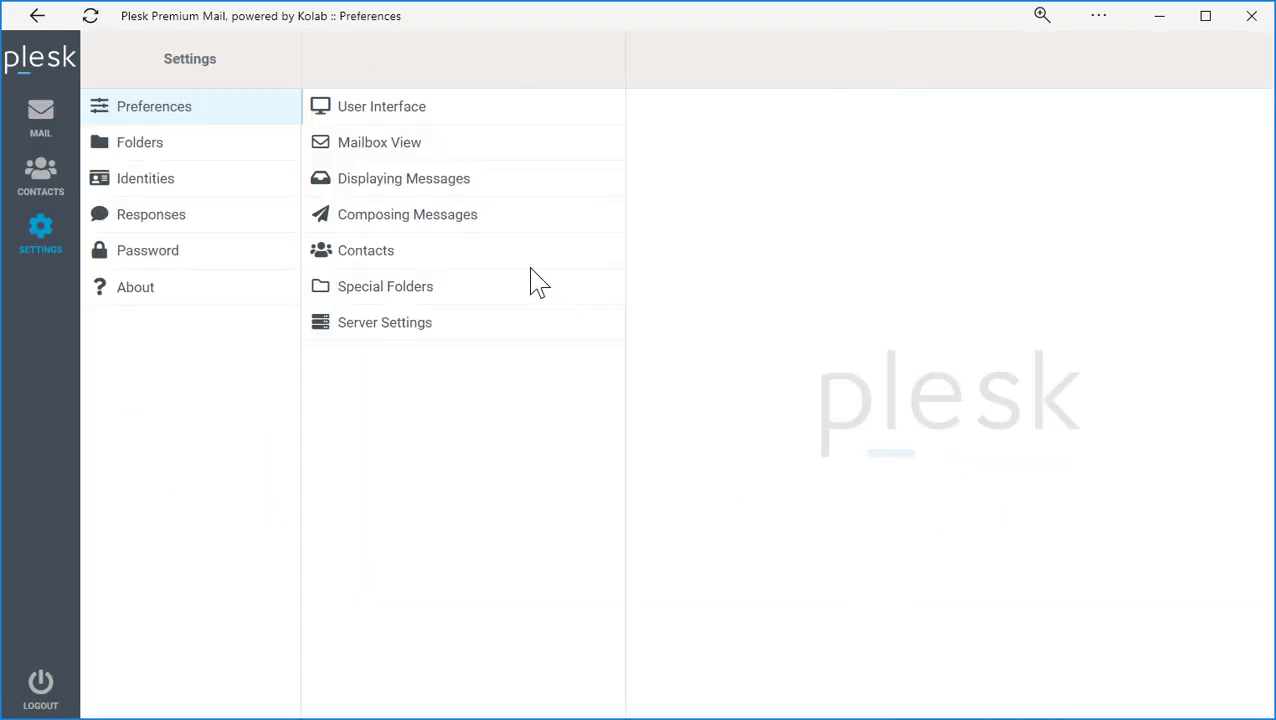
pyautogui.click(476, 229)
pyautogui.scroll(-2, 971, 338)
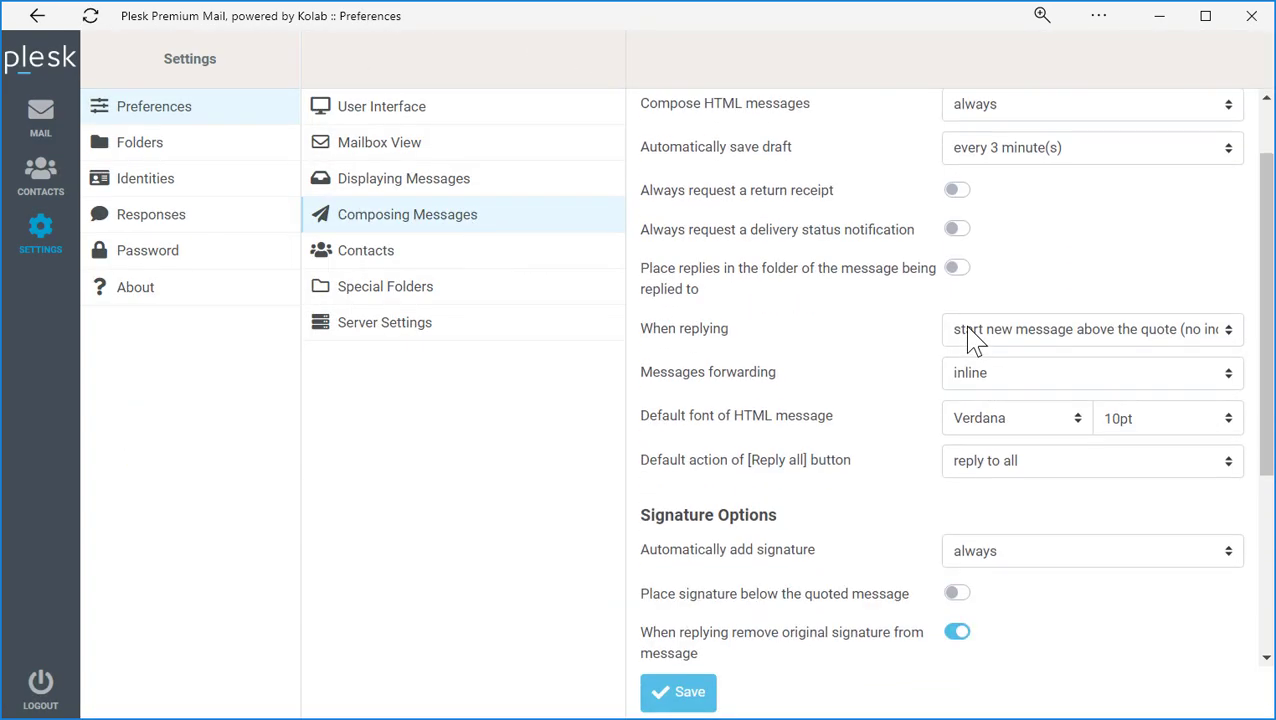
pyautogui.click(1003, 335)
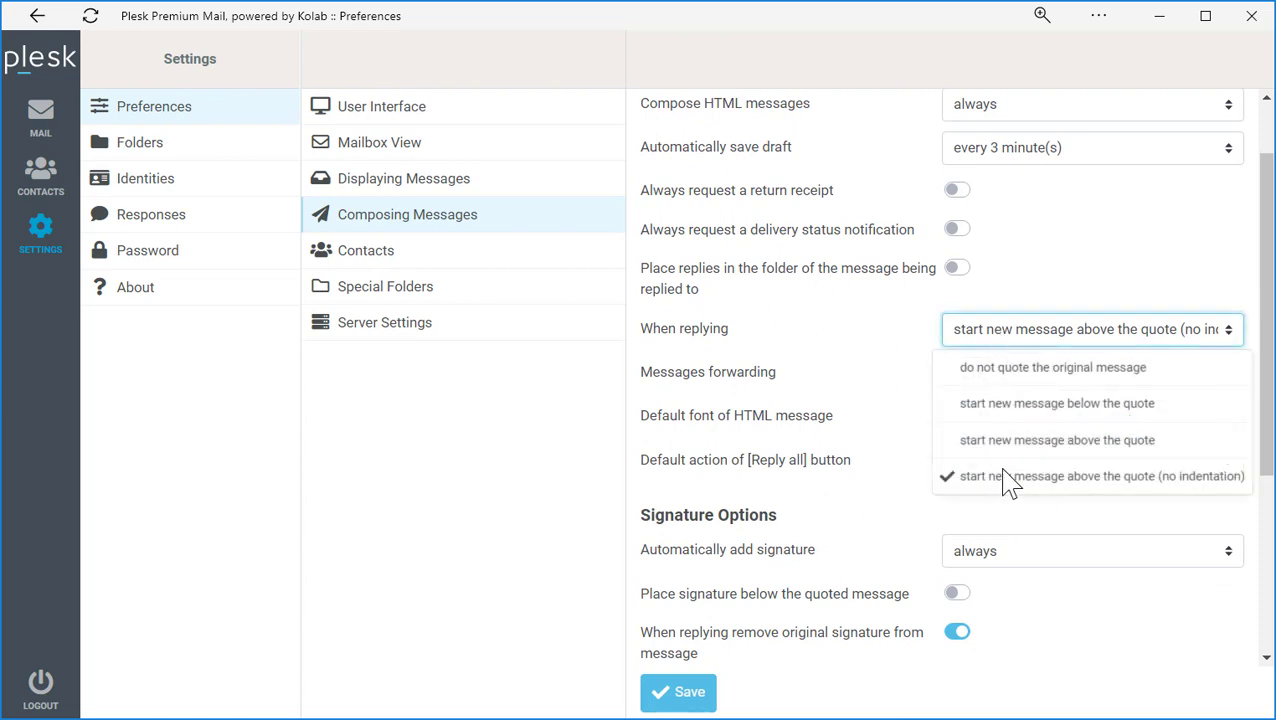
pyautogui.click(805, 323)
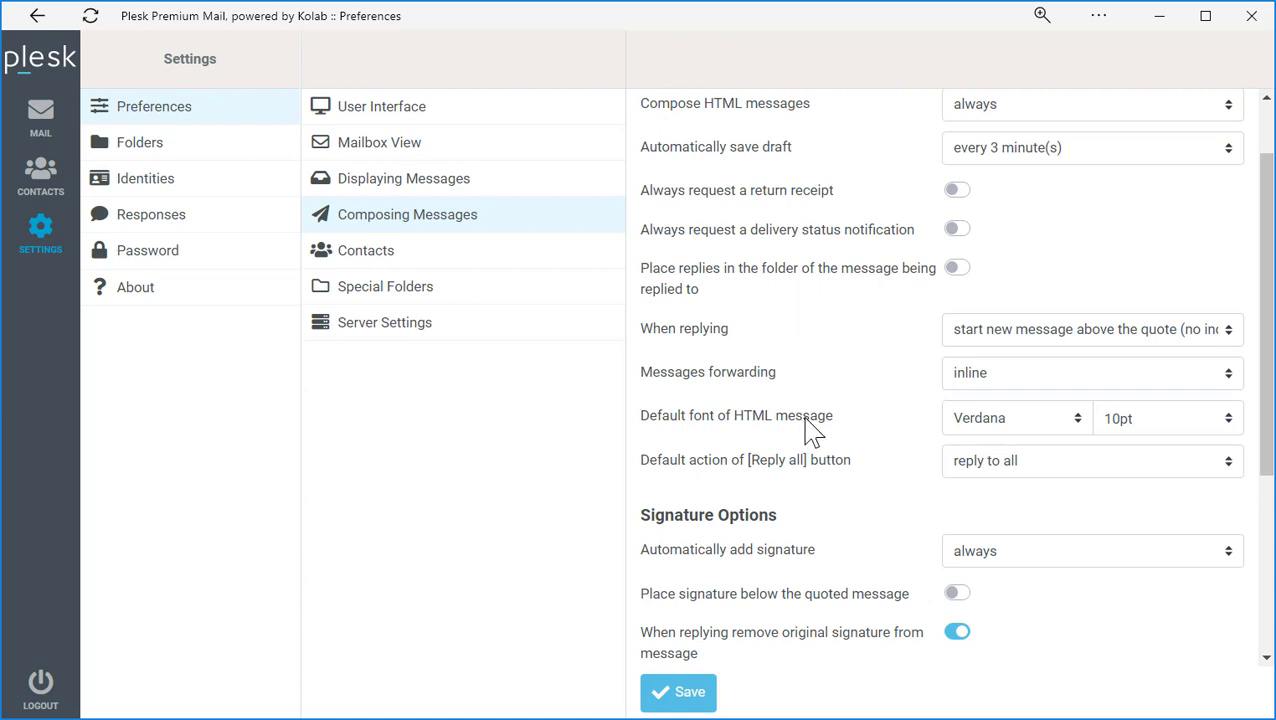
# Examine the signature placement setting and the available Messages forwarding choices.
pyautogui.scroll(-1, 872, 544)
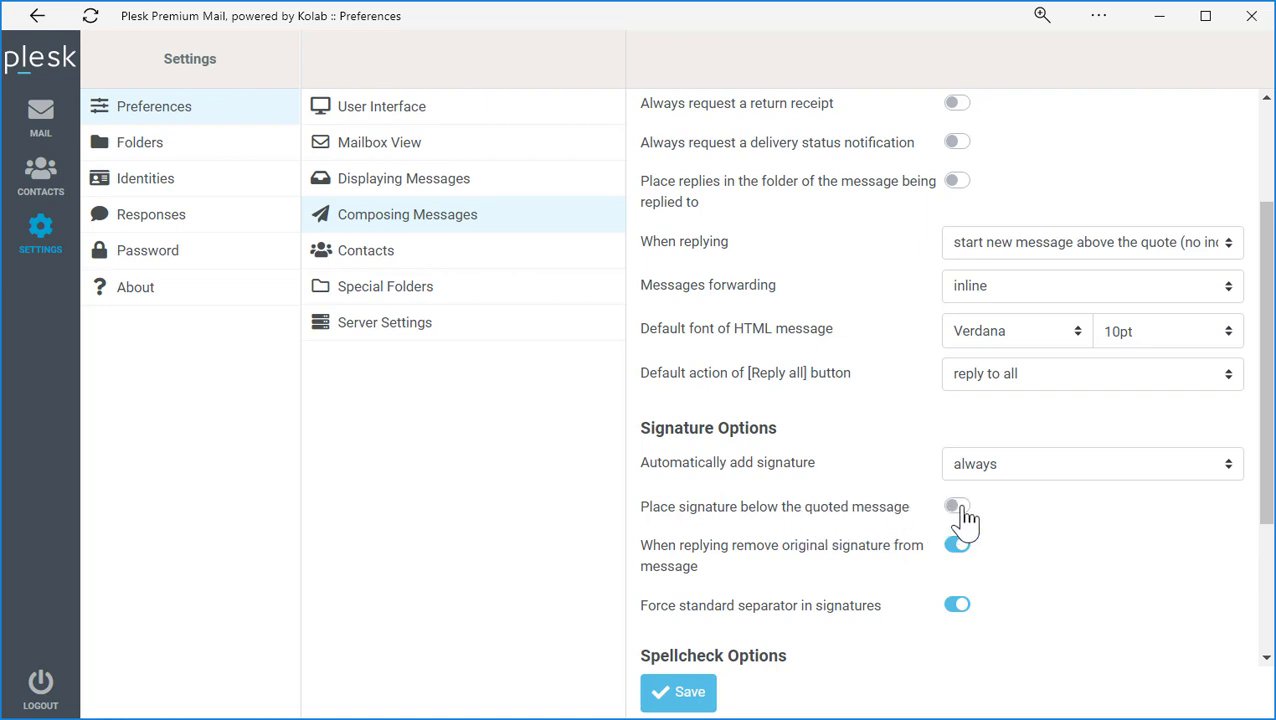
pyautogui.scroll(3, 940, 505)
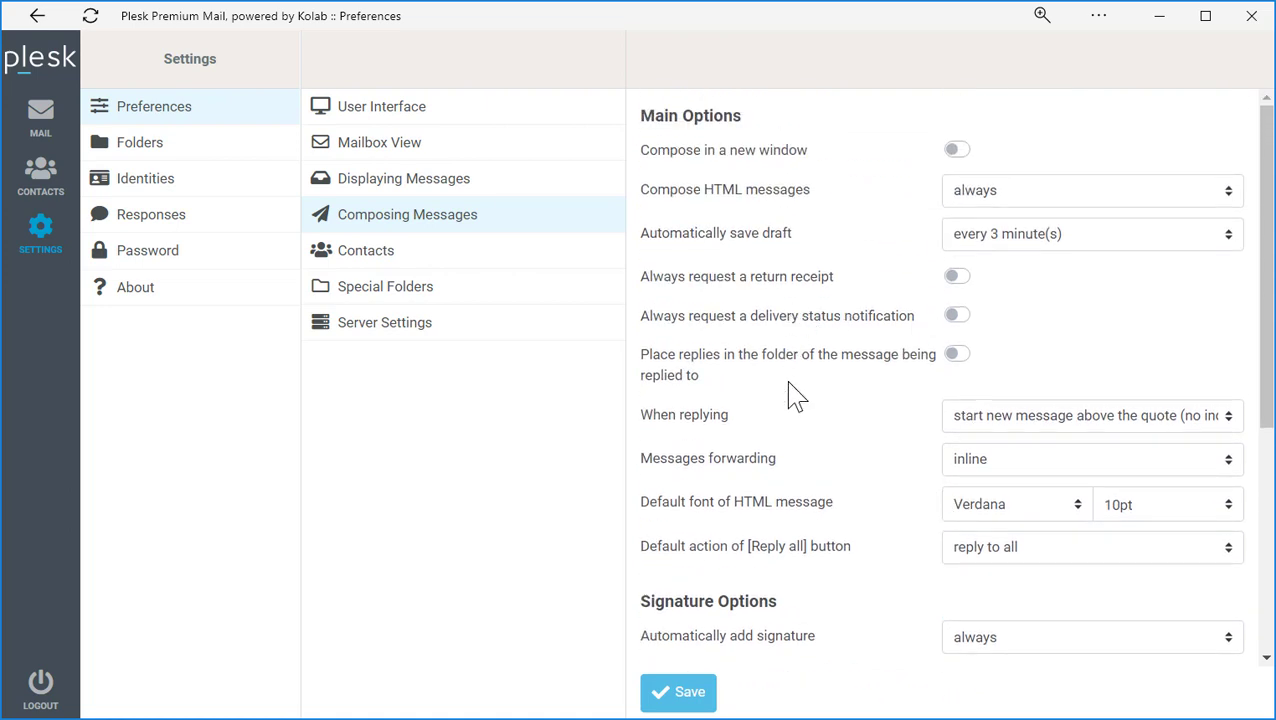
pyautogui.scroll(-2, 792, 396)
pyautogui.scroll(-2, 820, 372)
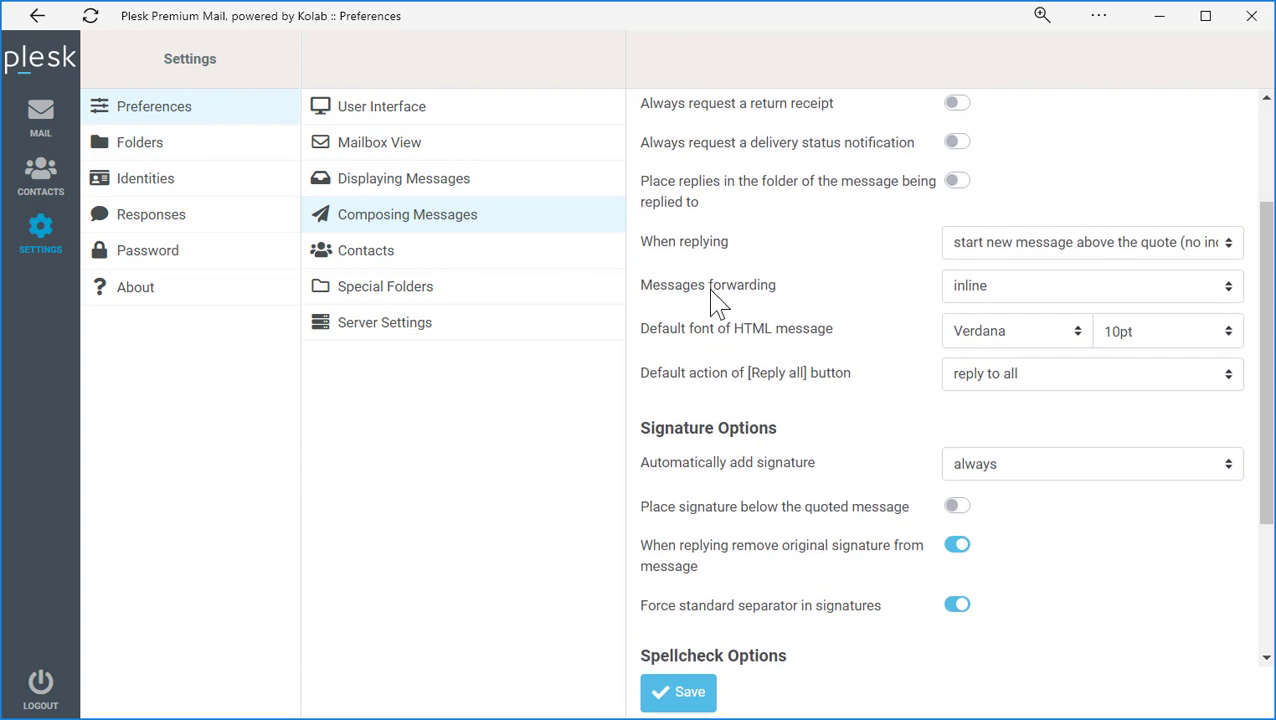
pyautogui.click(995, 295)
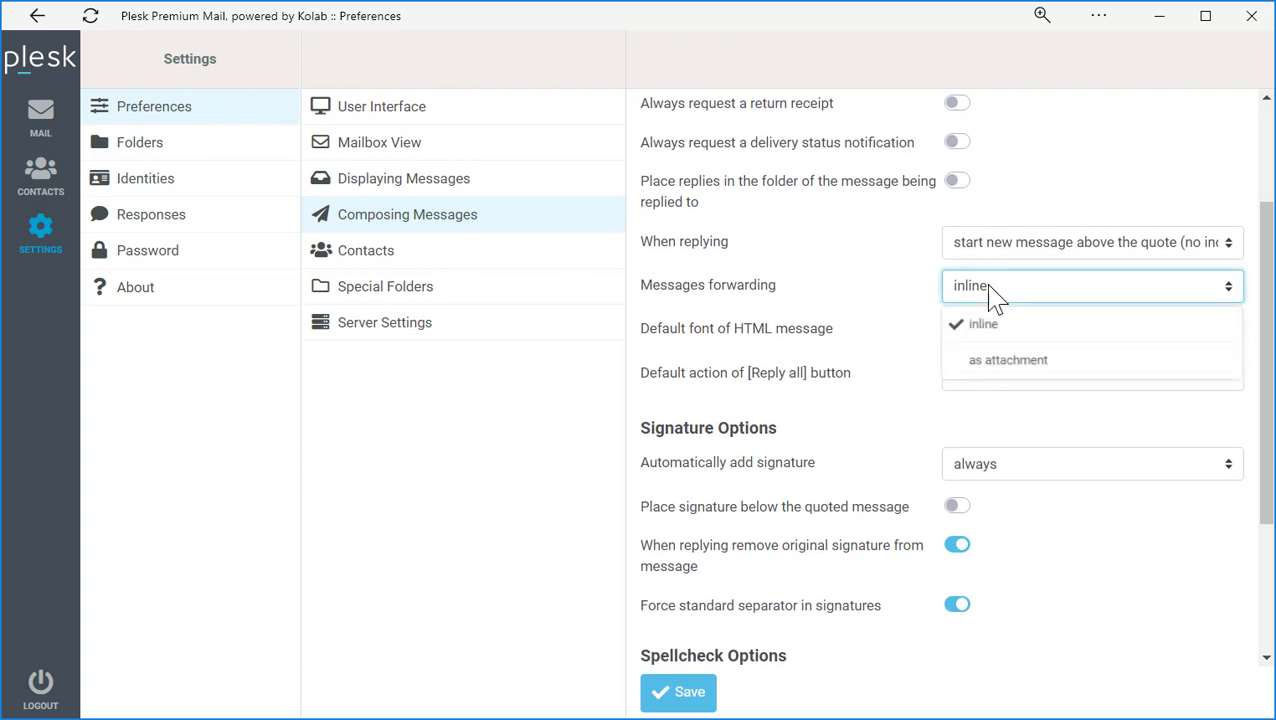
pyautogui.click(993, 293)
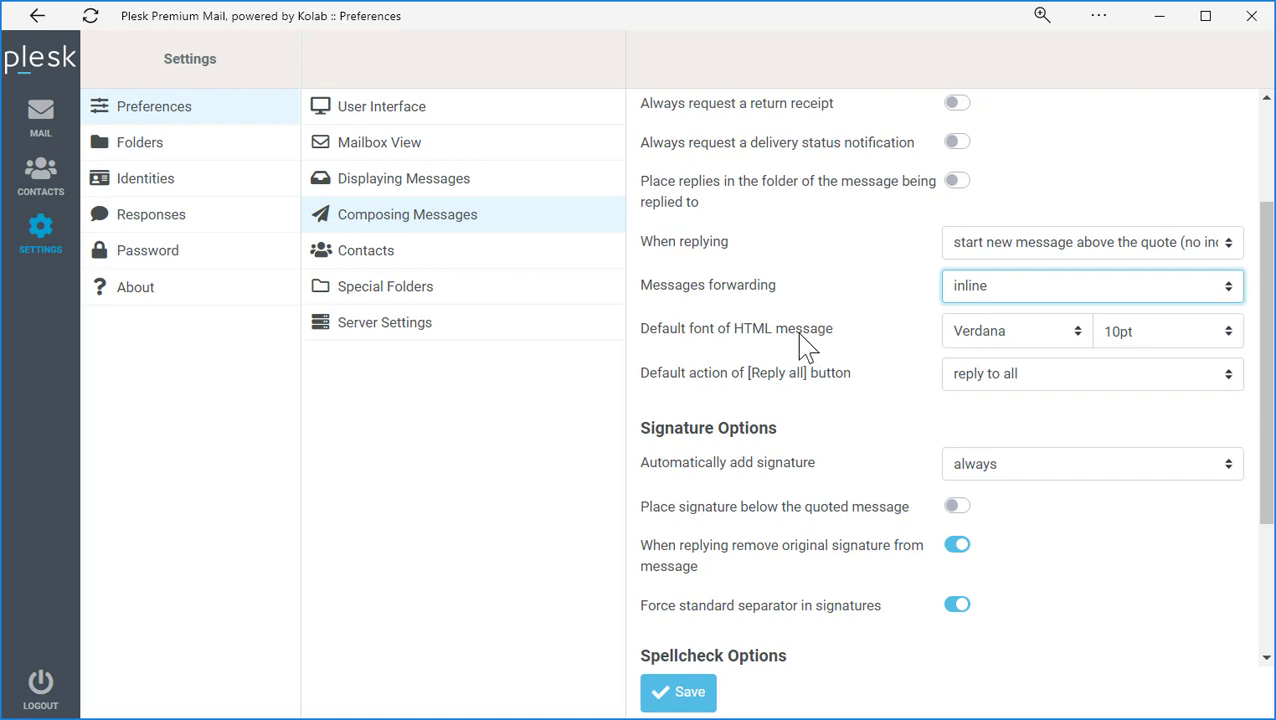
# Set the default font of HTML messages to Tahoma at 12pt.
pyautogui.click(1077, 336)
pyautogui.scroll(-2, 1046, 417)
pyautogui.scroll(-1, 1046, 417)
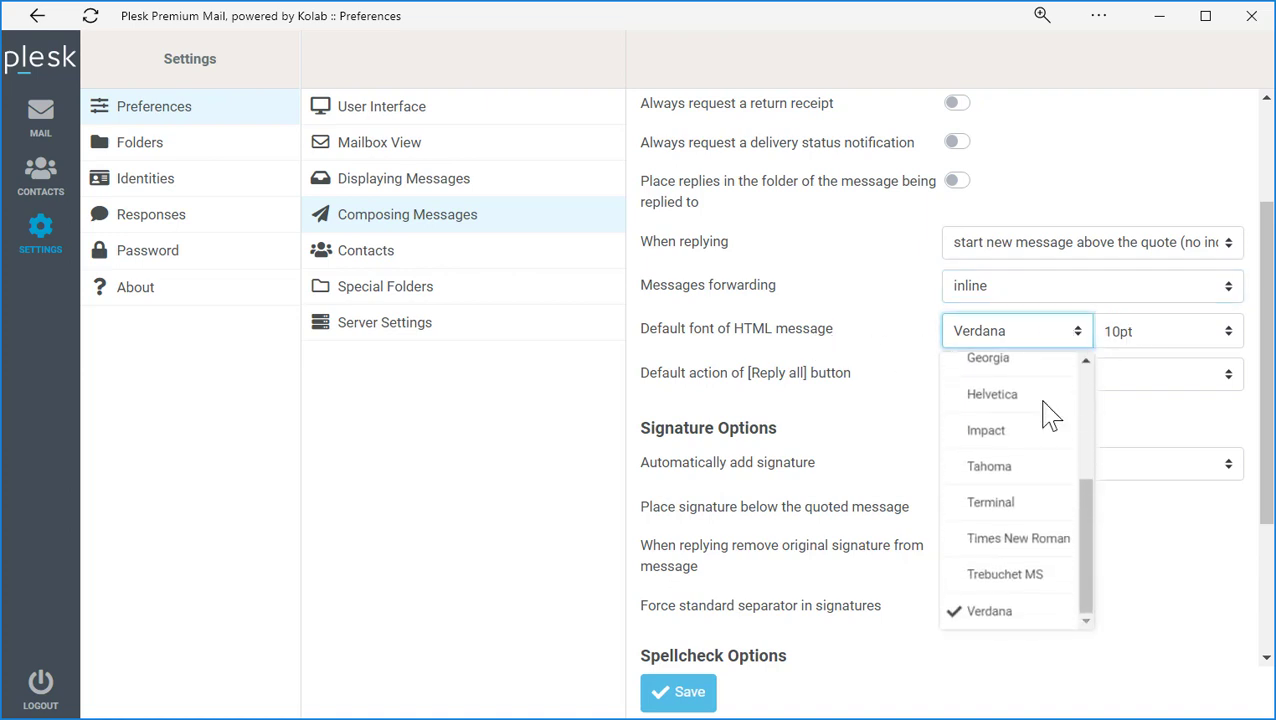
pyautogui.click(1014, 466)
pyautogui.click(1122, 344)
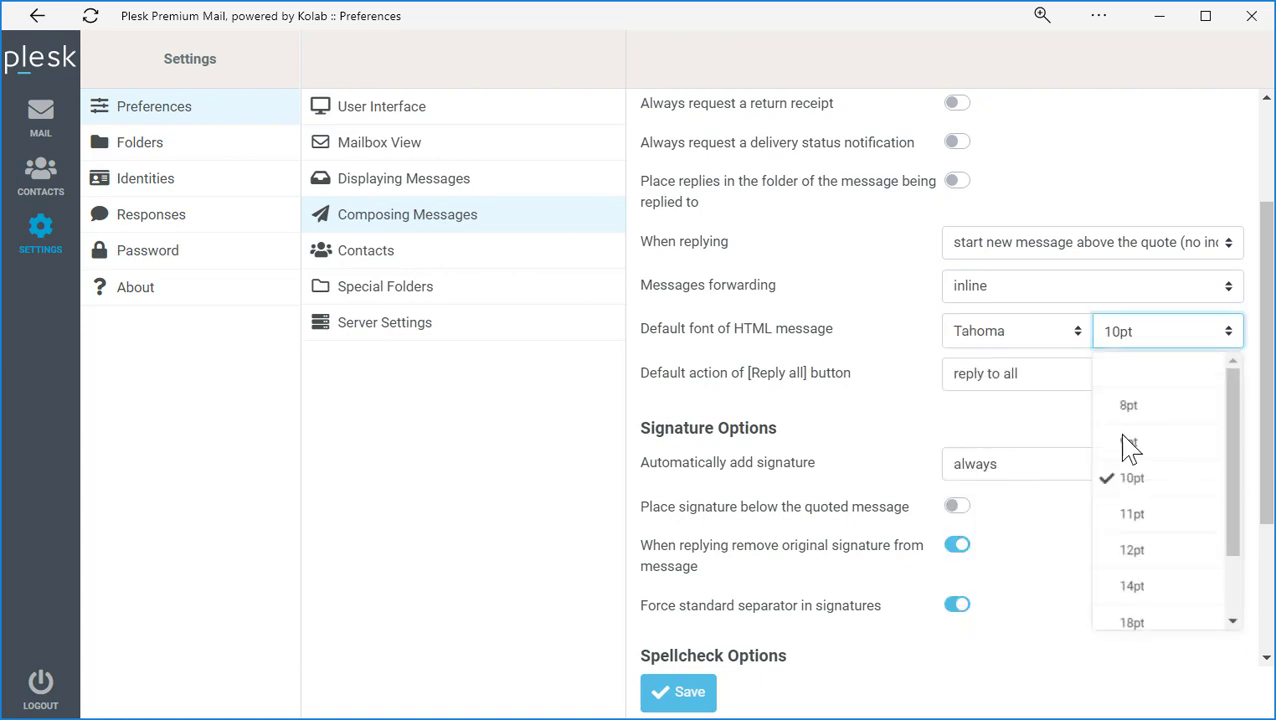
pyautogui.click(1127, 553)
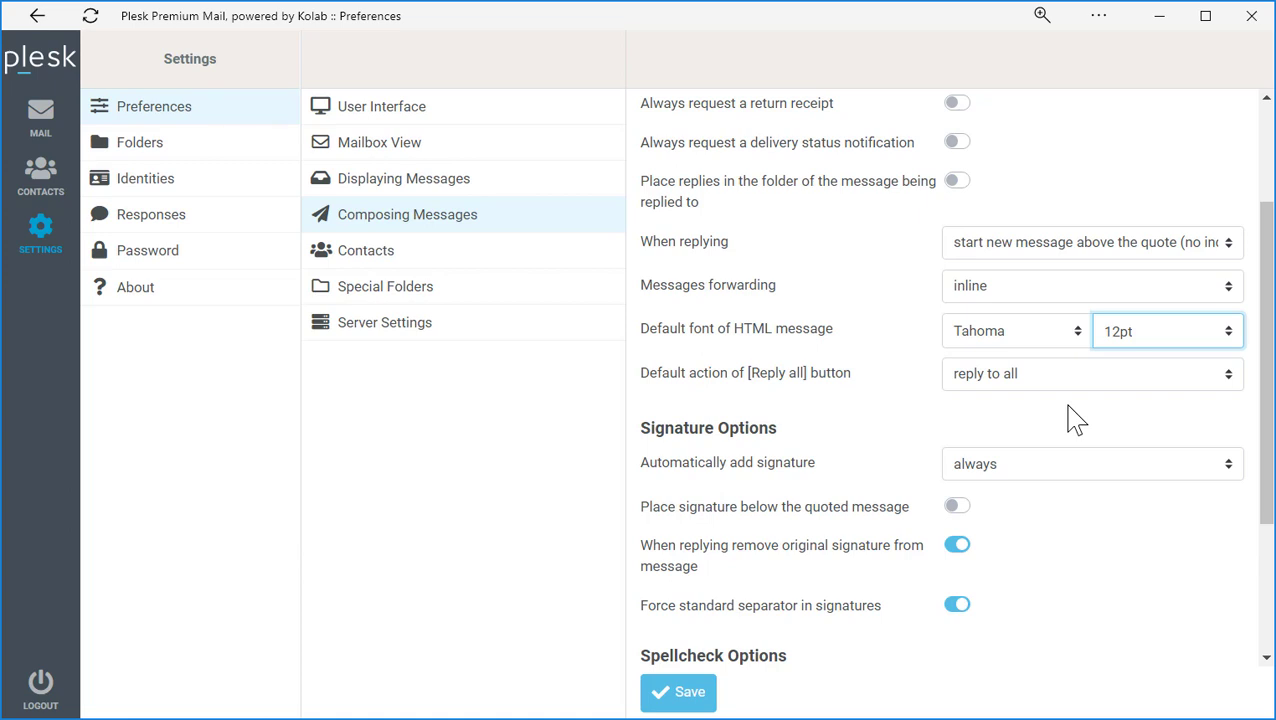
# Review the automatic signature choices and the spellcheck options, and save the composing preferences.
pyautogui.scroll(-3, 1075, 420)
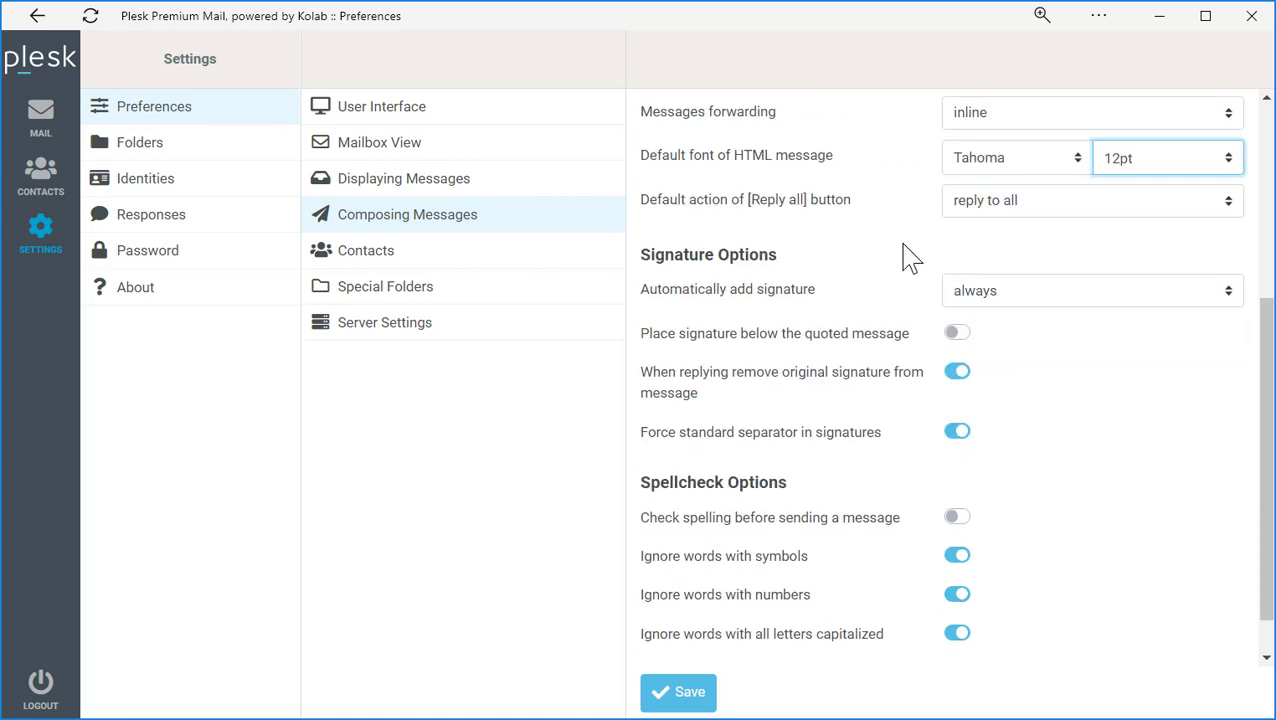
pyautogui.click(995, 306)
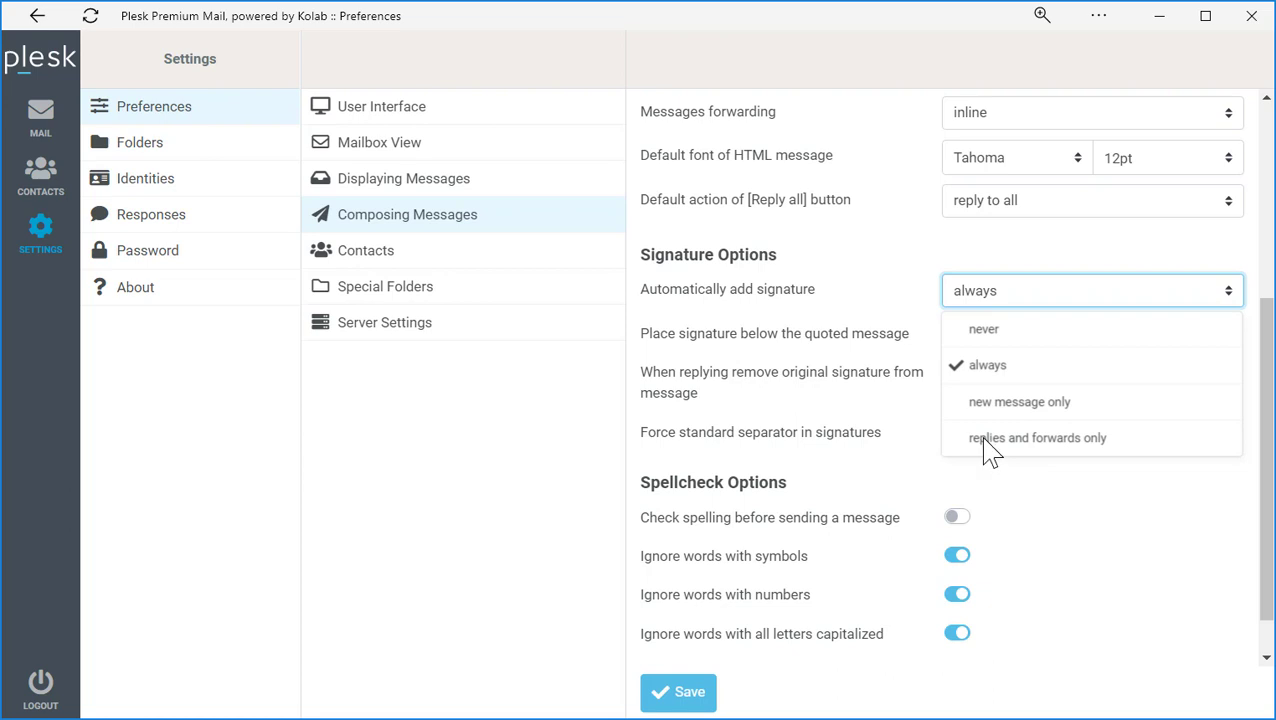
pyautogui.click(886, 297)
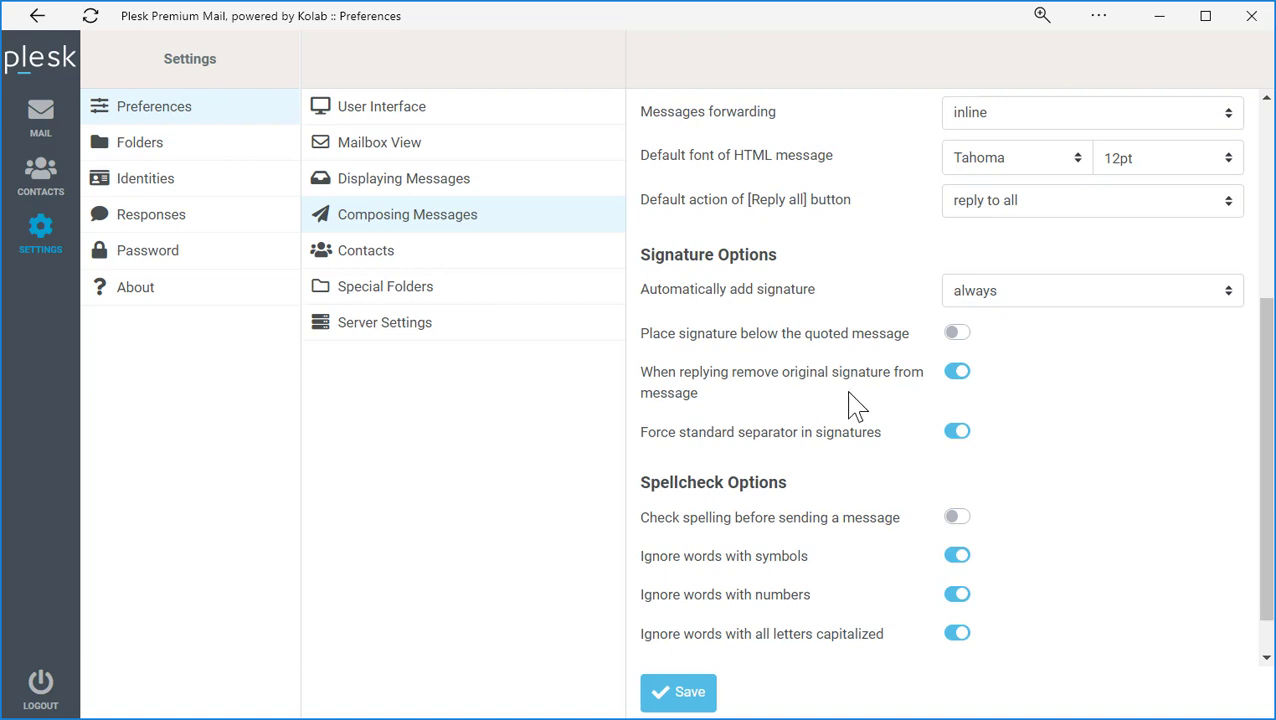
pyautogui.scroll(-1, 848, 405)
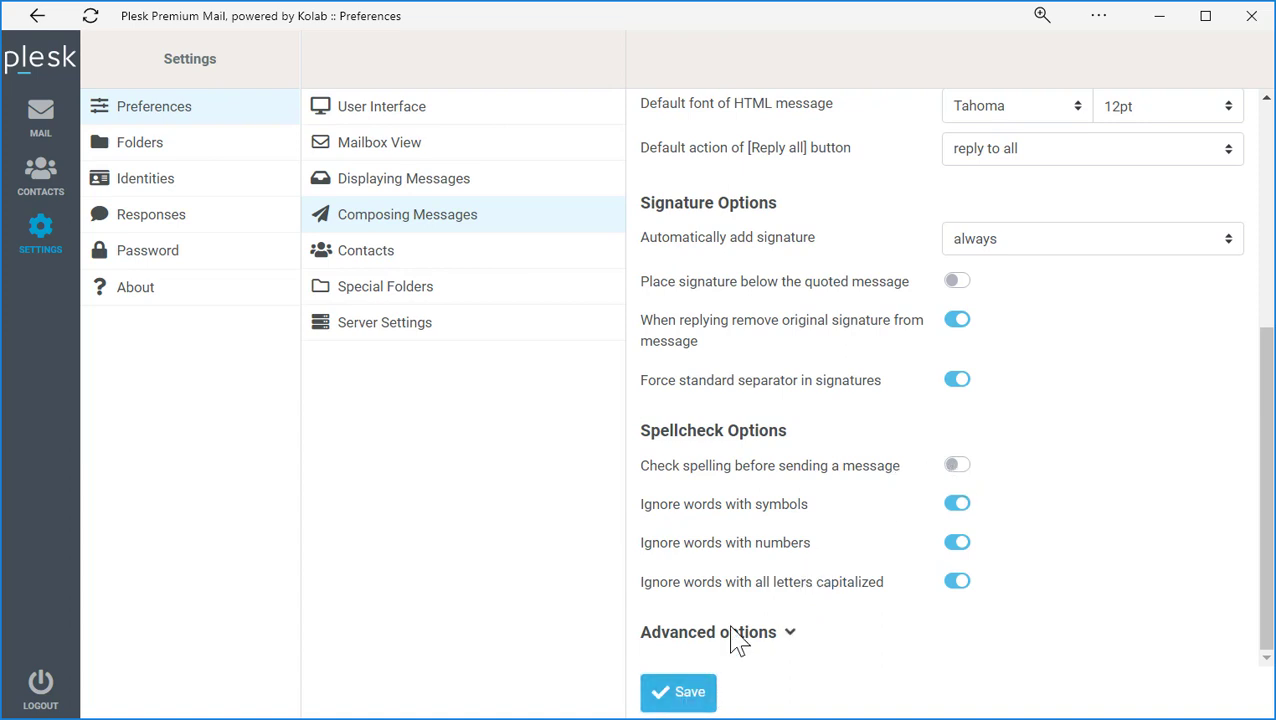
# In the Contacts preferences, list contacts as Last Name, First Name and review the Sorting column choices.
pyautogui.click(380, 262)
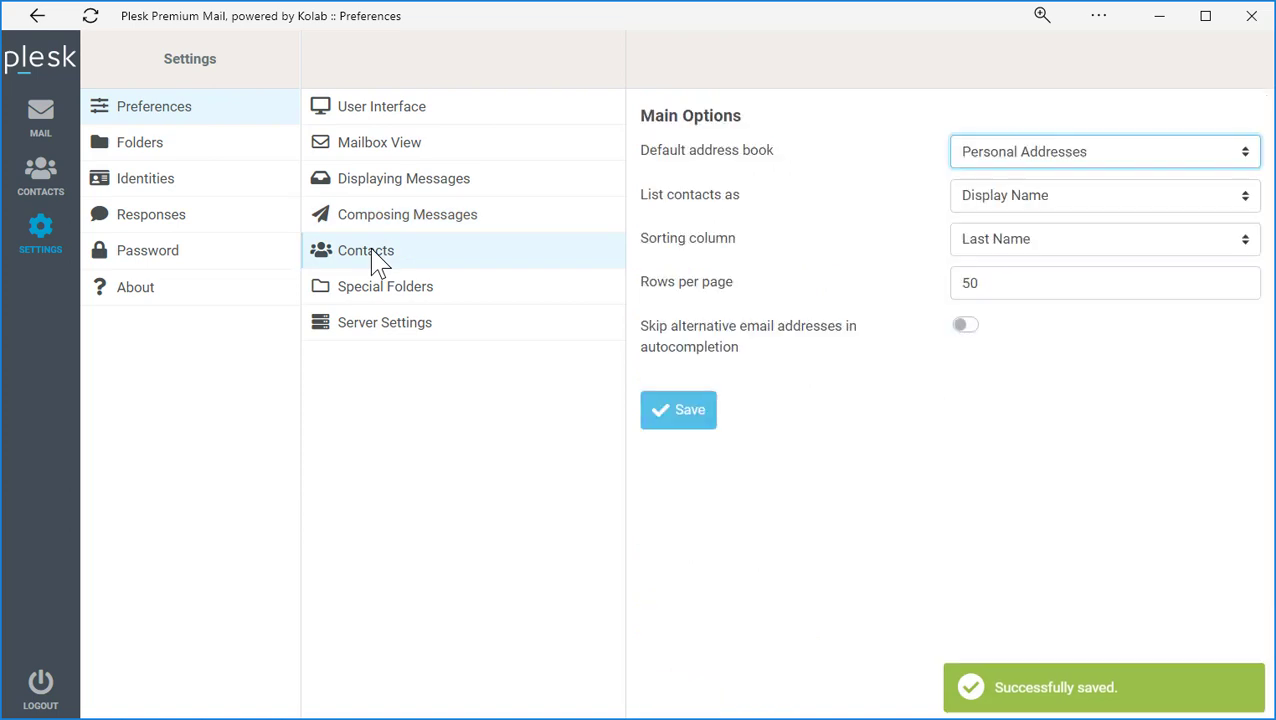
pyautogui.click(1080, 165)
pyautogui.click(1080, 165)
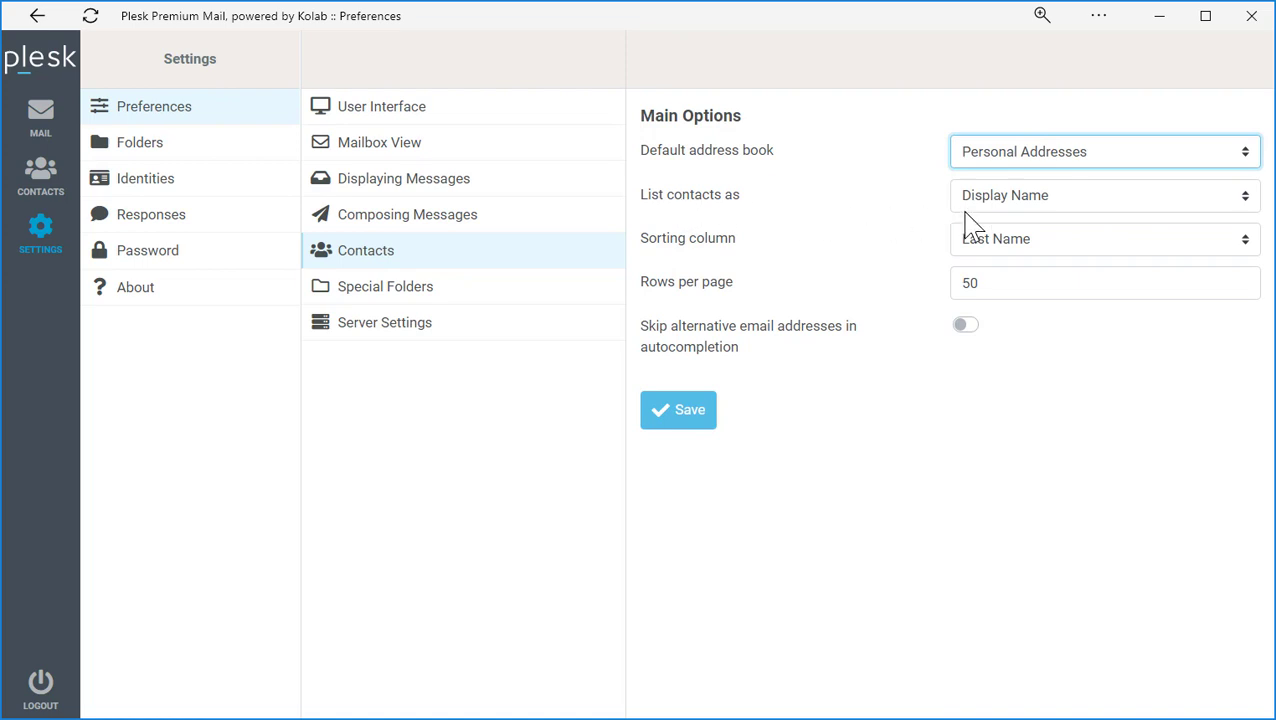
pyautogui.click(1037, 197)
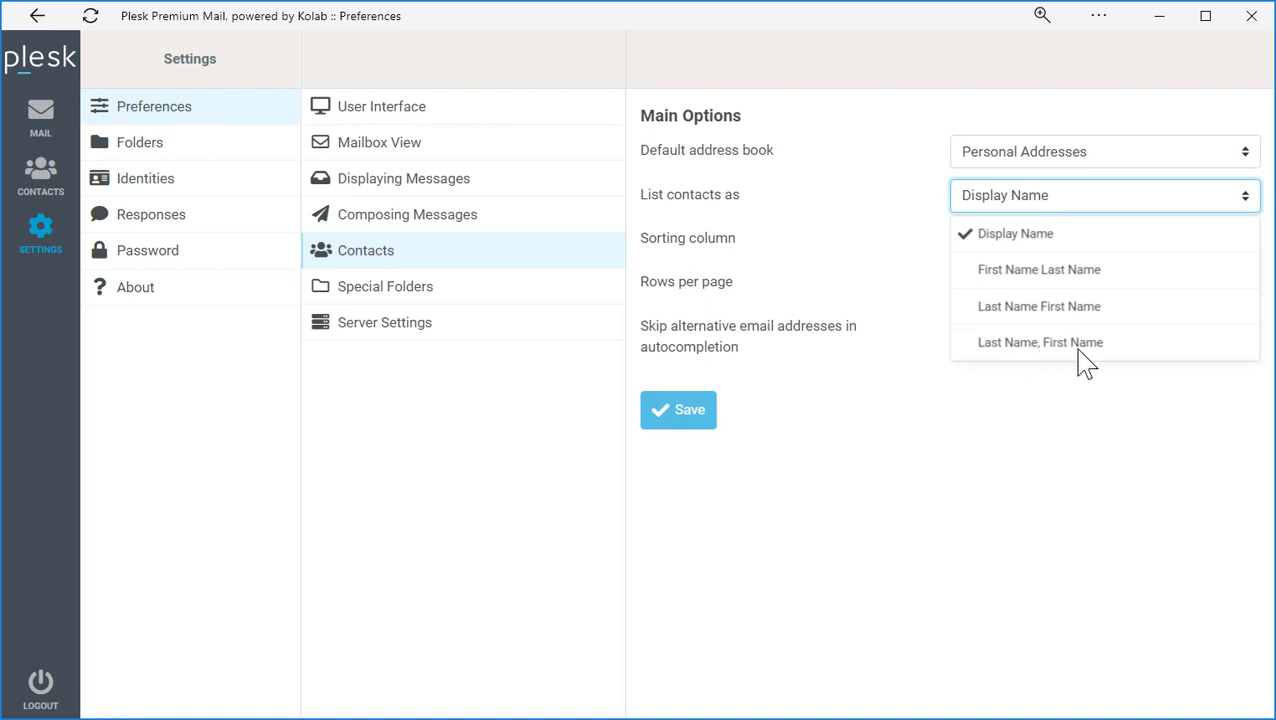
pyautogui.click(1025, 340)
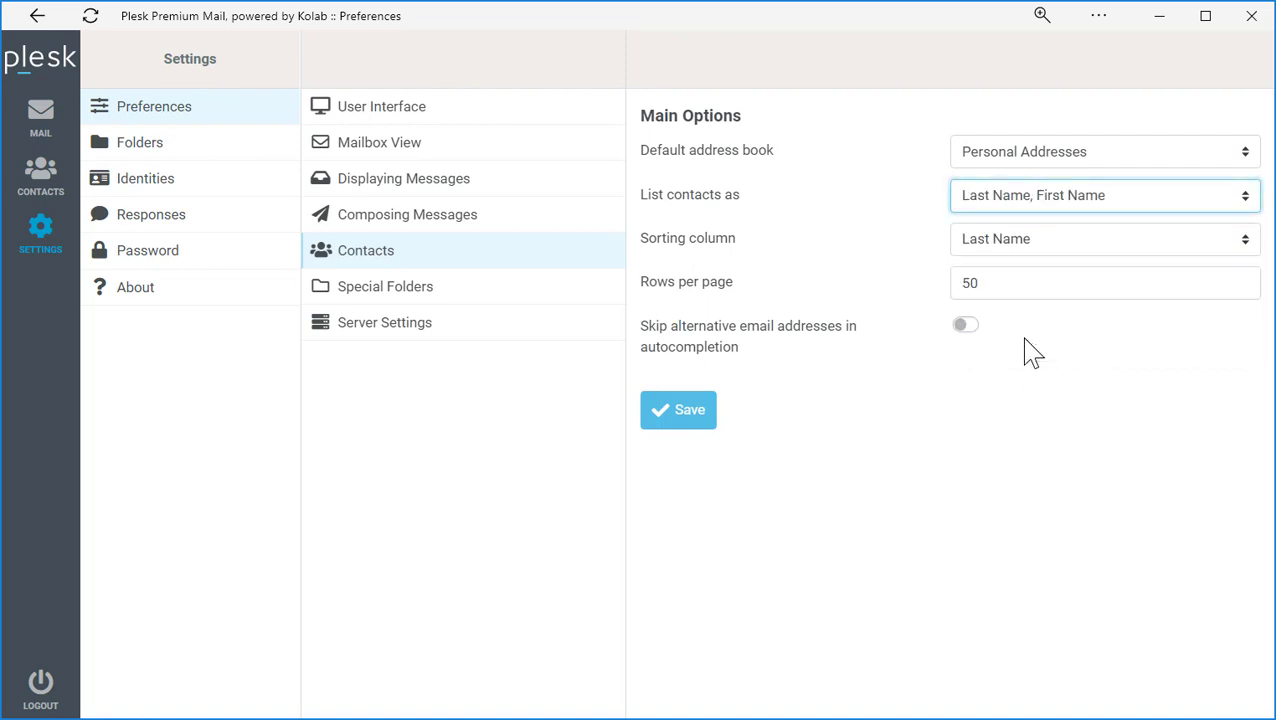
pyautogui.click(993, 256)
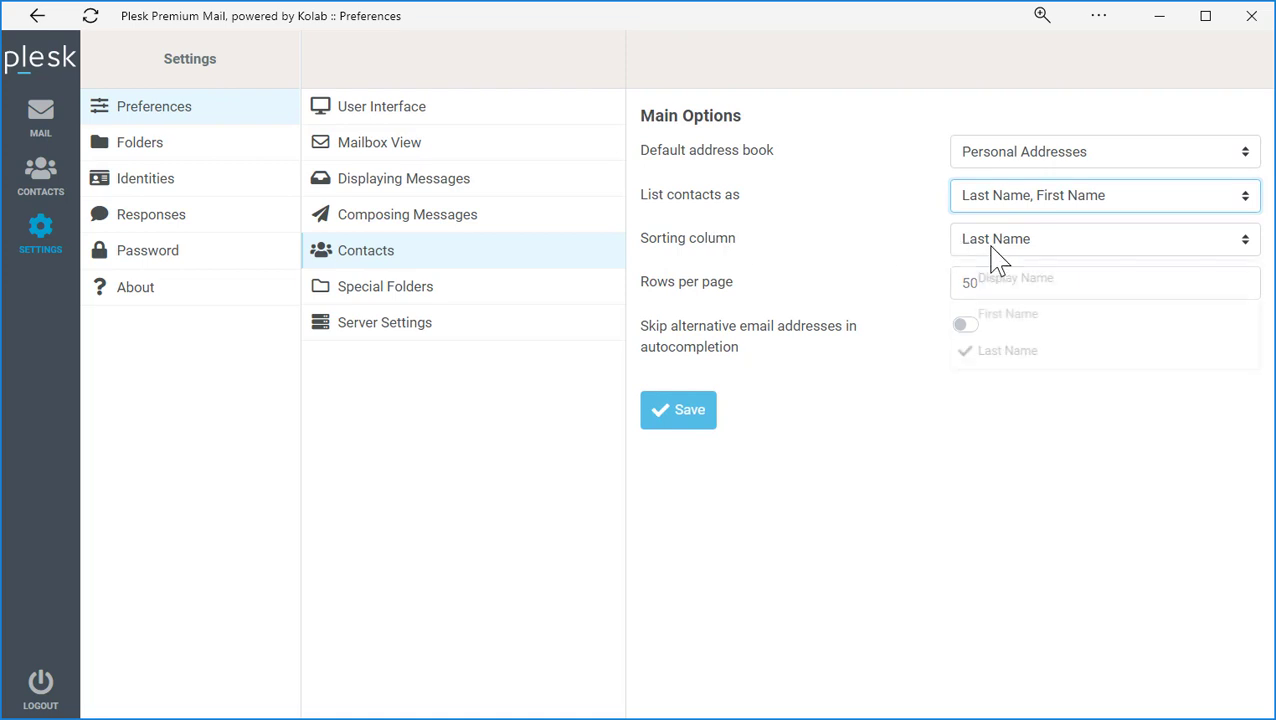
pyautogui.click(851, 259)
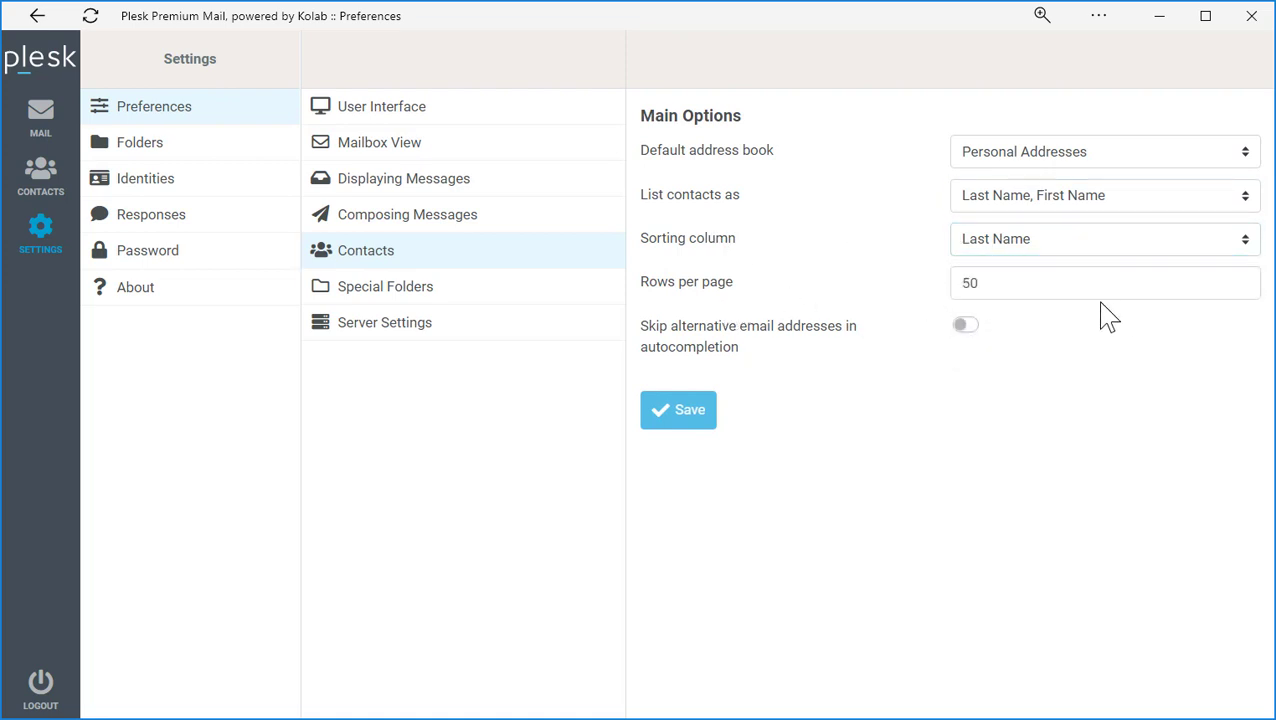
pyautogui.click(584, 262)
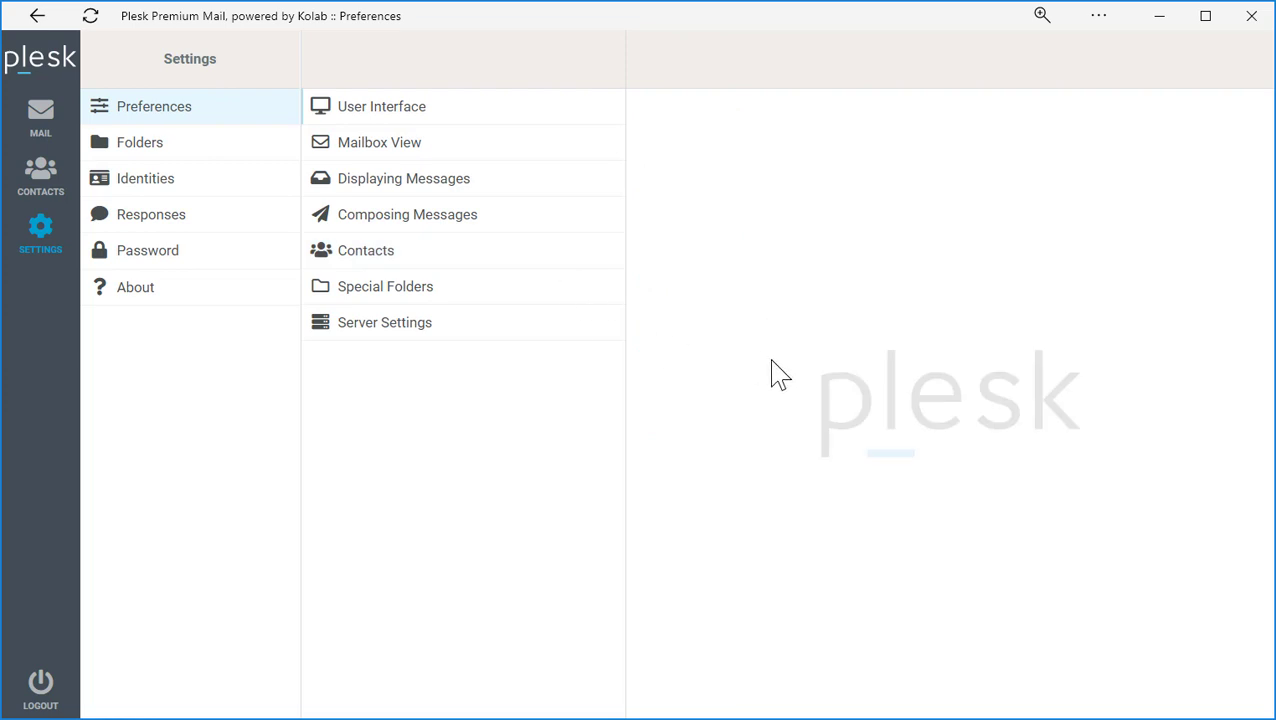
# Look over the User Interface preferences, and in Mailbox View set Mark messages as read to immediately and save.
pyautogui.click(403, 118)
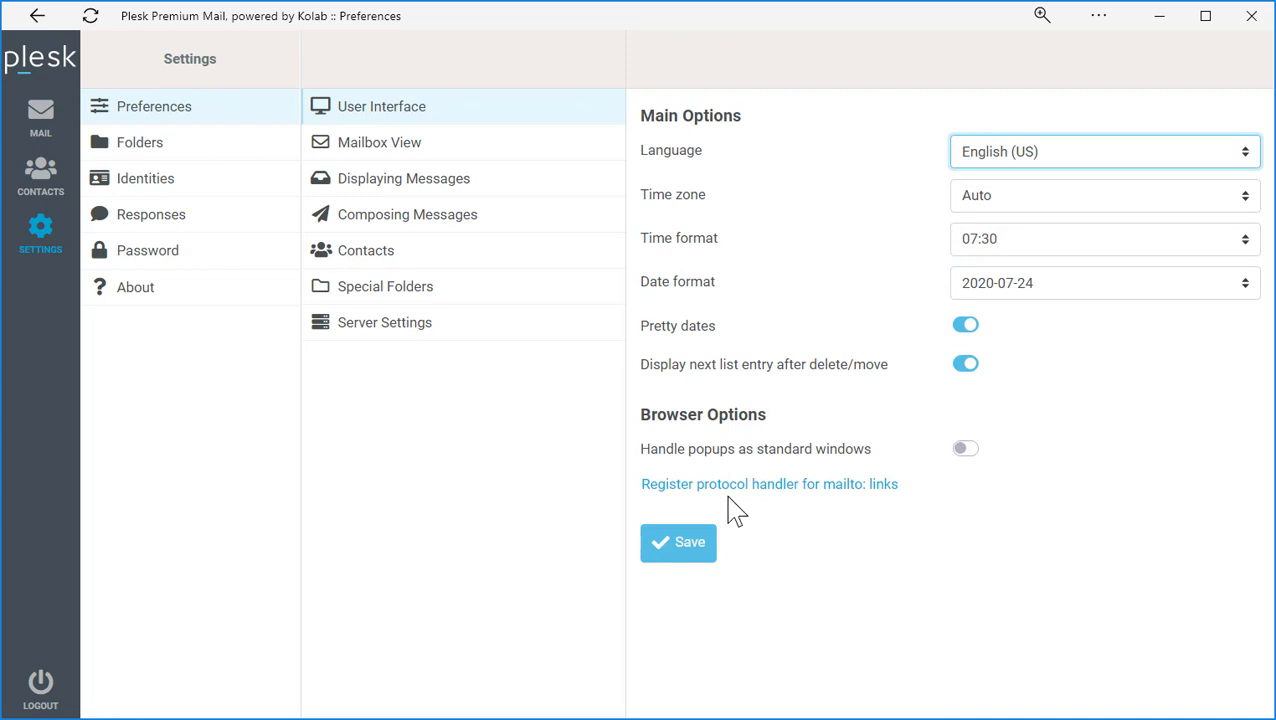
pyautogui.click(381, 145)
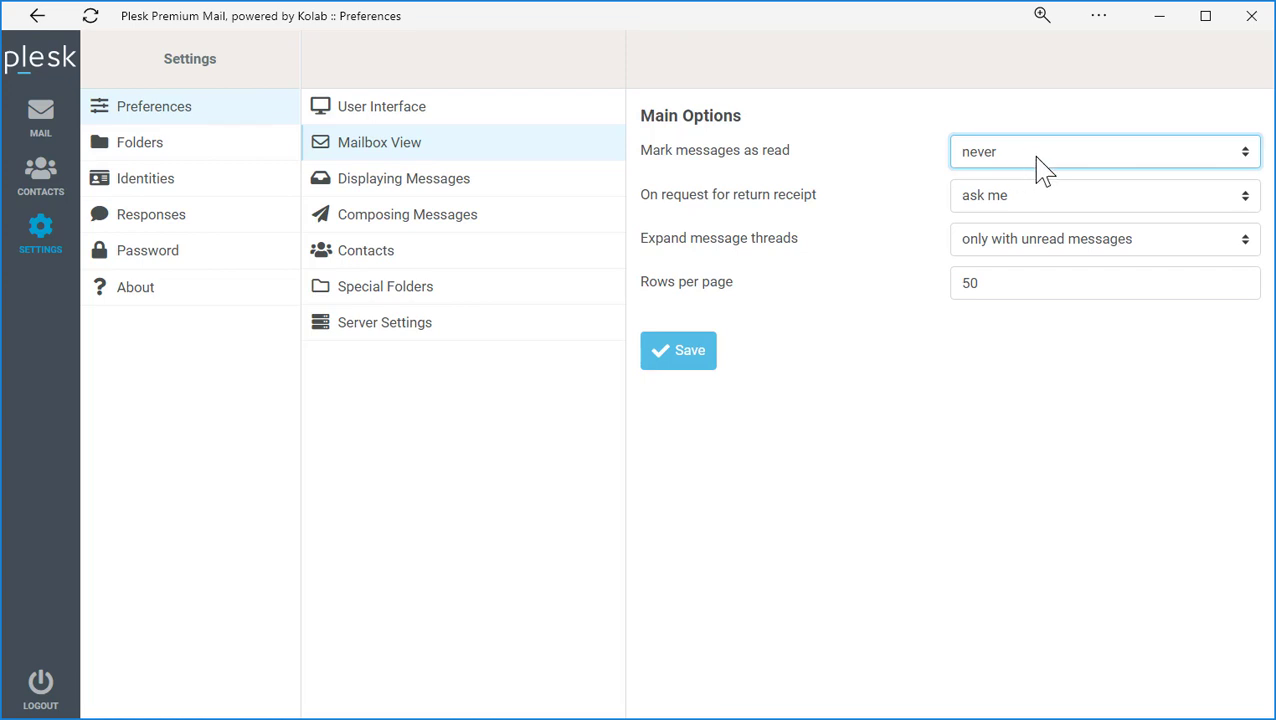
pyautogui.click(1038, 157)
pyautogui.click(1035, 230)
pyautogui.click(692, 355)
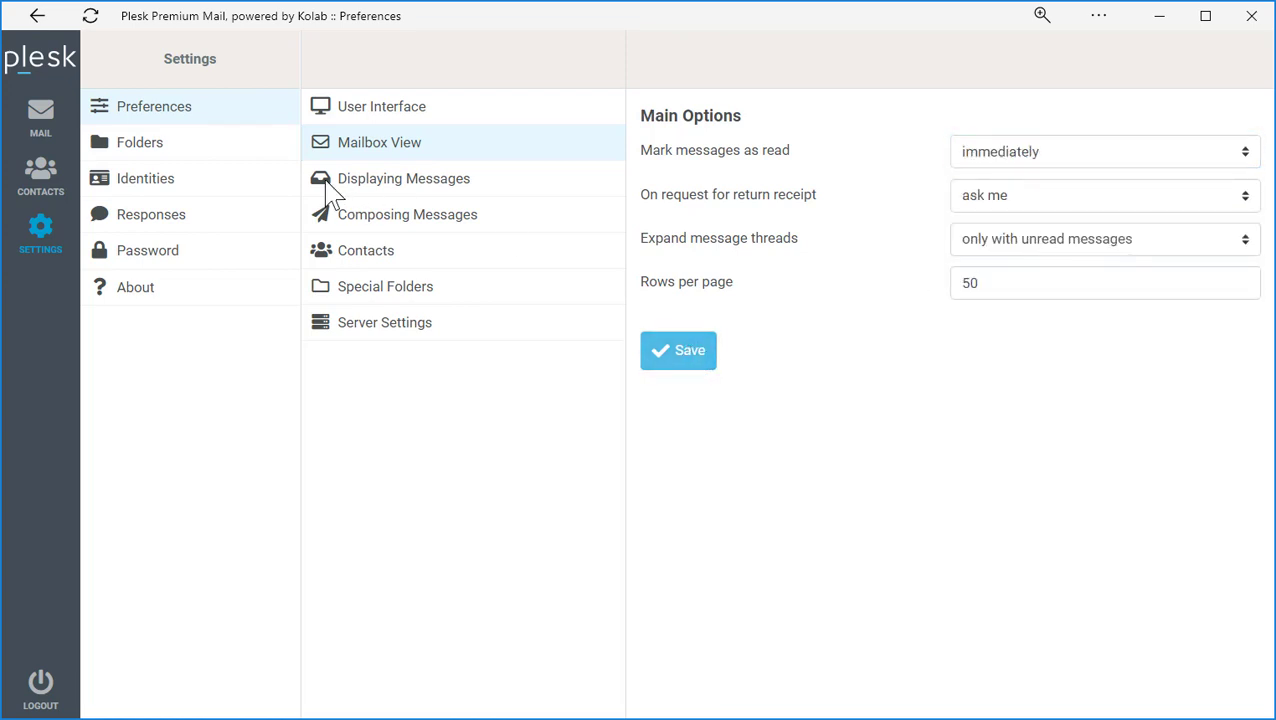
# Review the preferences for displaying messages, composing messages with their signature and spellcheck options, and contacts.
pyautogui.click(378, 188)
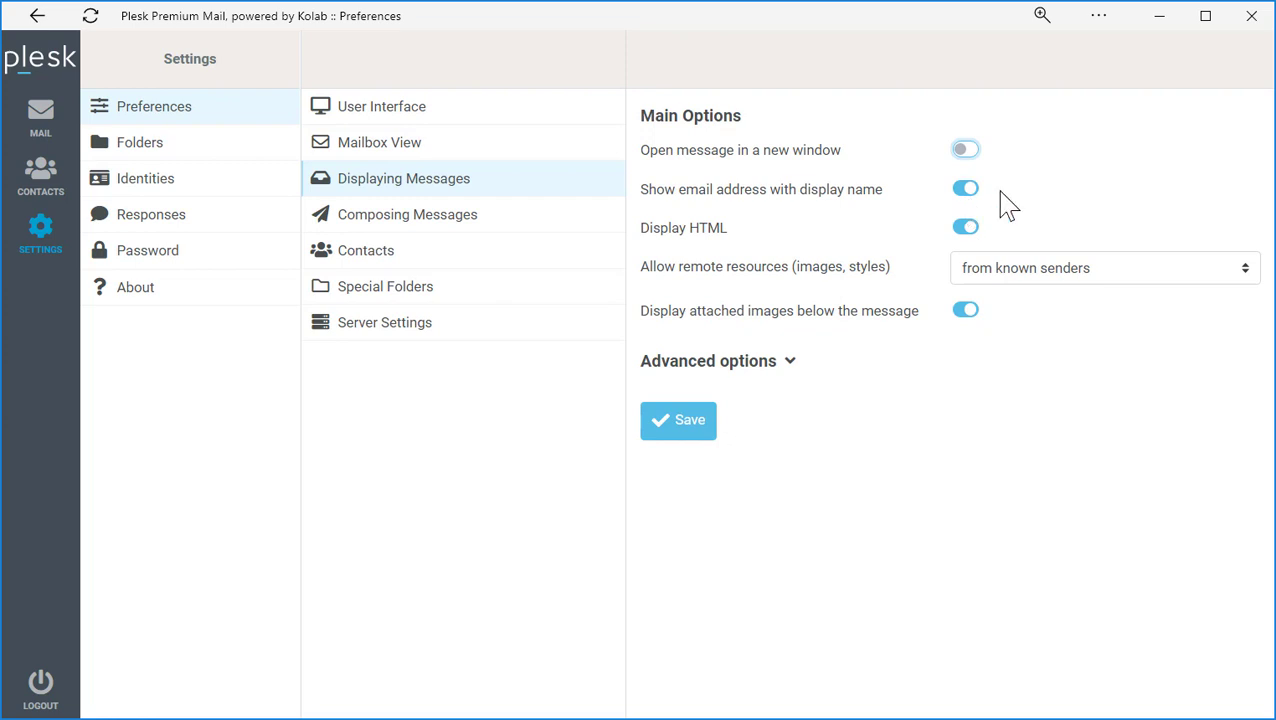
pyautogui.click(445, 222)
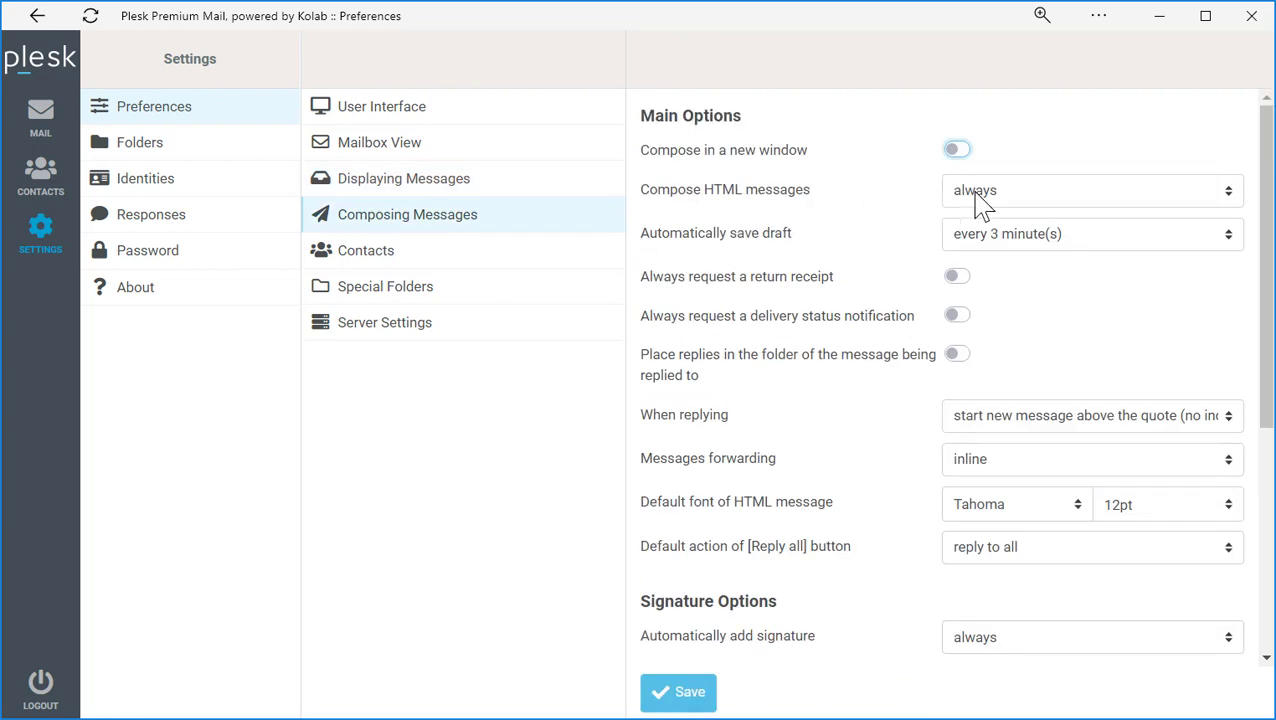
pyautogui.scroll(-3, 775, 262)
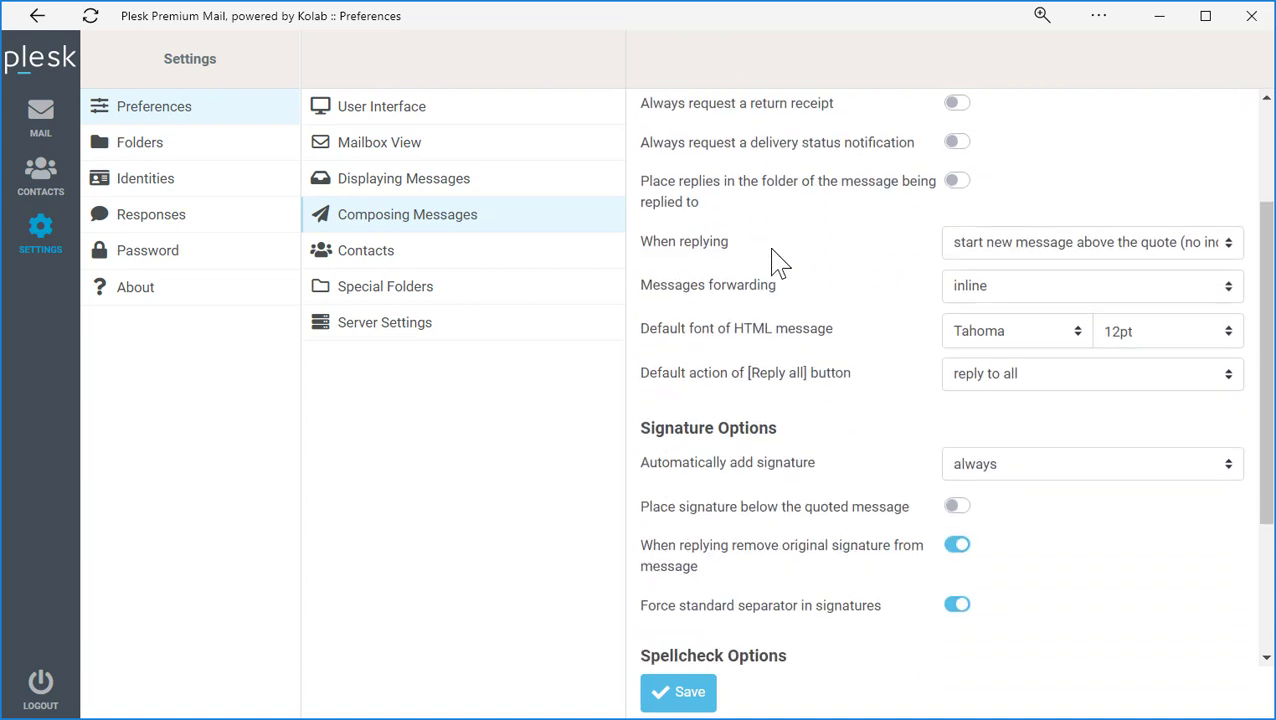
pyautogui.scroll(-2, 772, 250)
pyautogui.scroll(1, 774, 252)
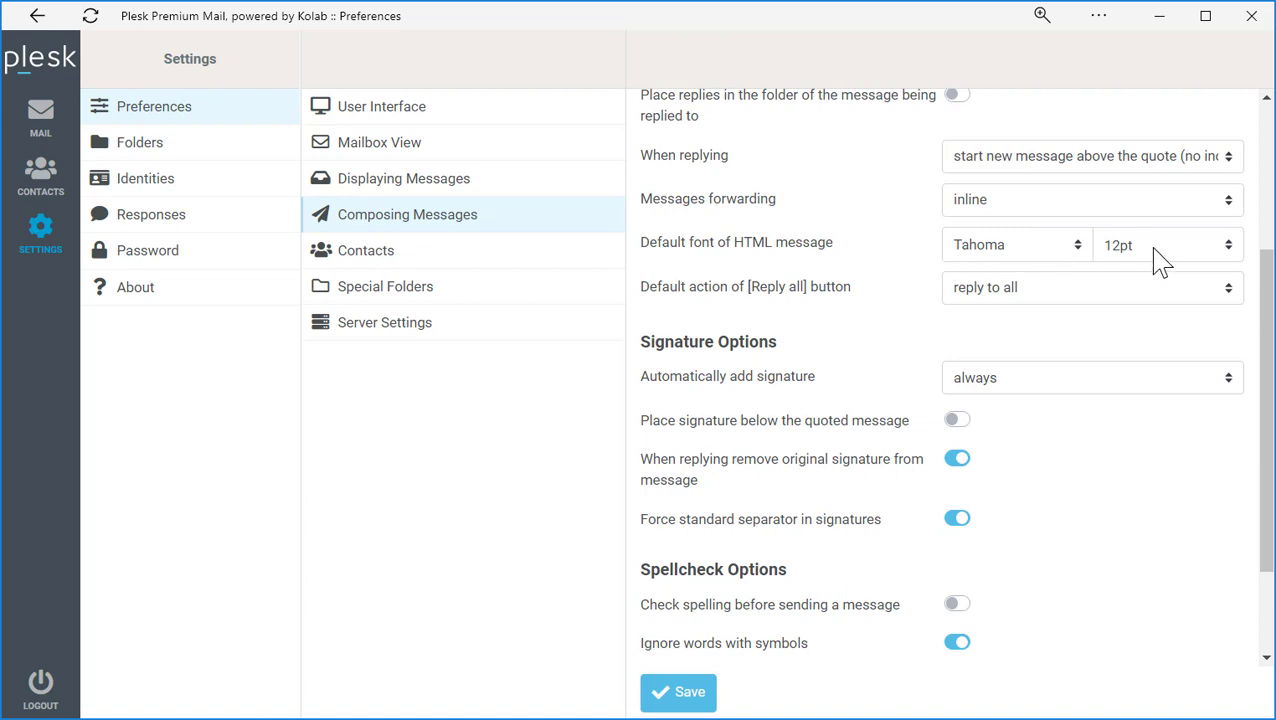
pyautogui.scroll(-2, 894, 328)
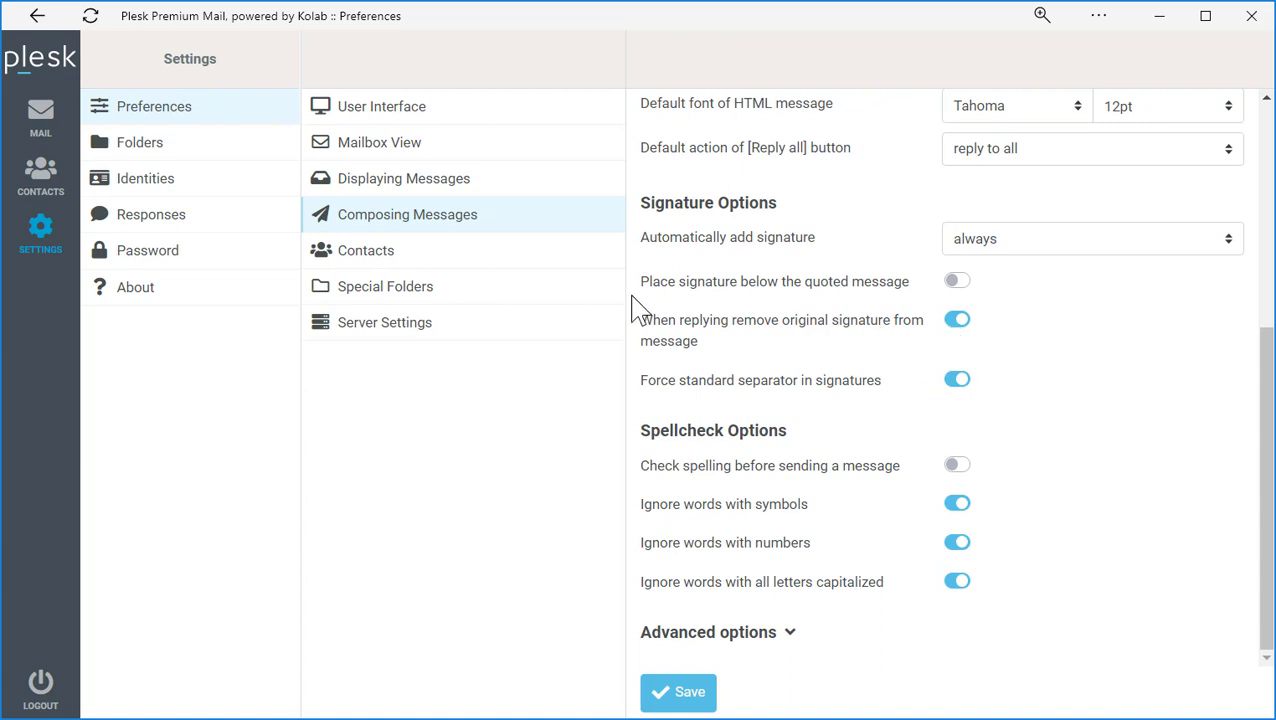
pyautogui.click(429, 249)
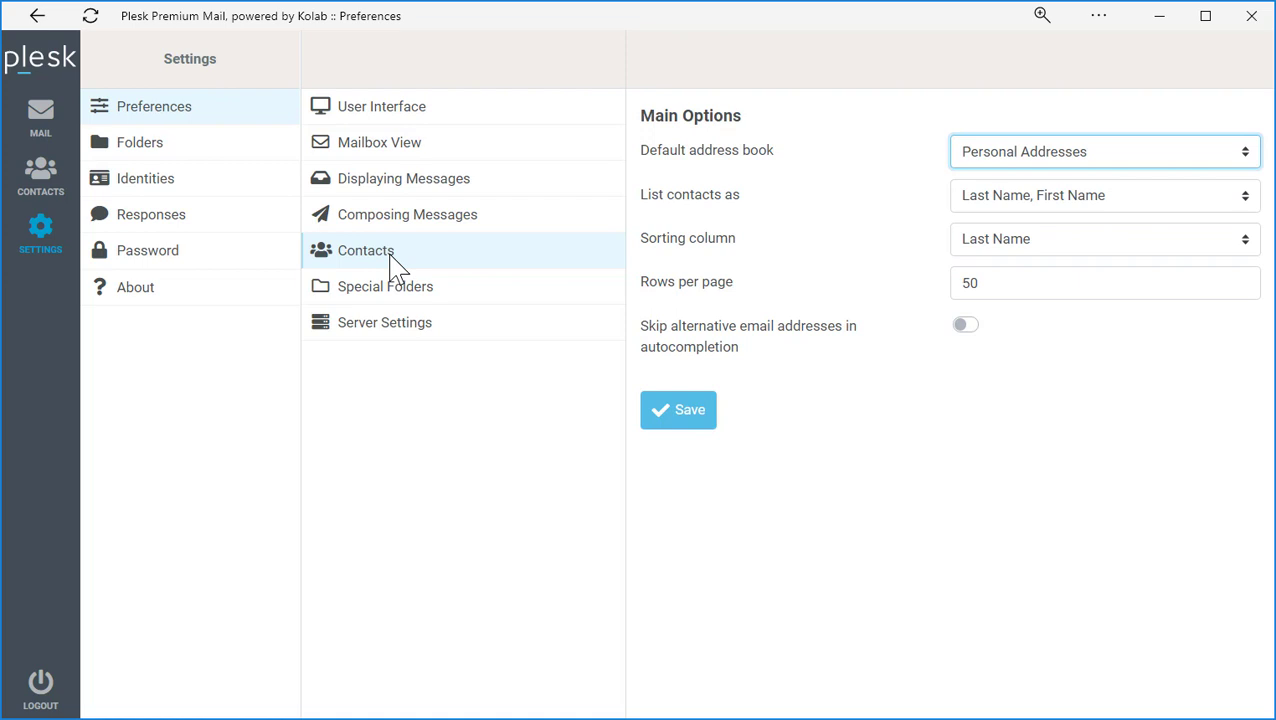
# Start a new message from the mailbox and check the default font, font size and signature in the HTML body.
pyautogui.click(40, 115)
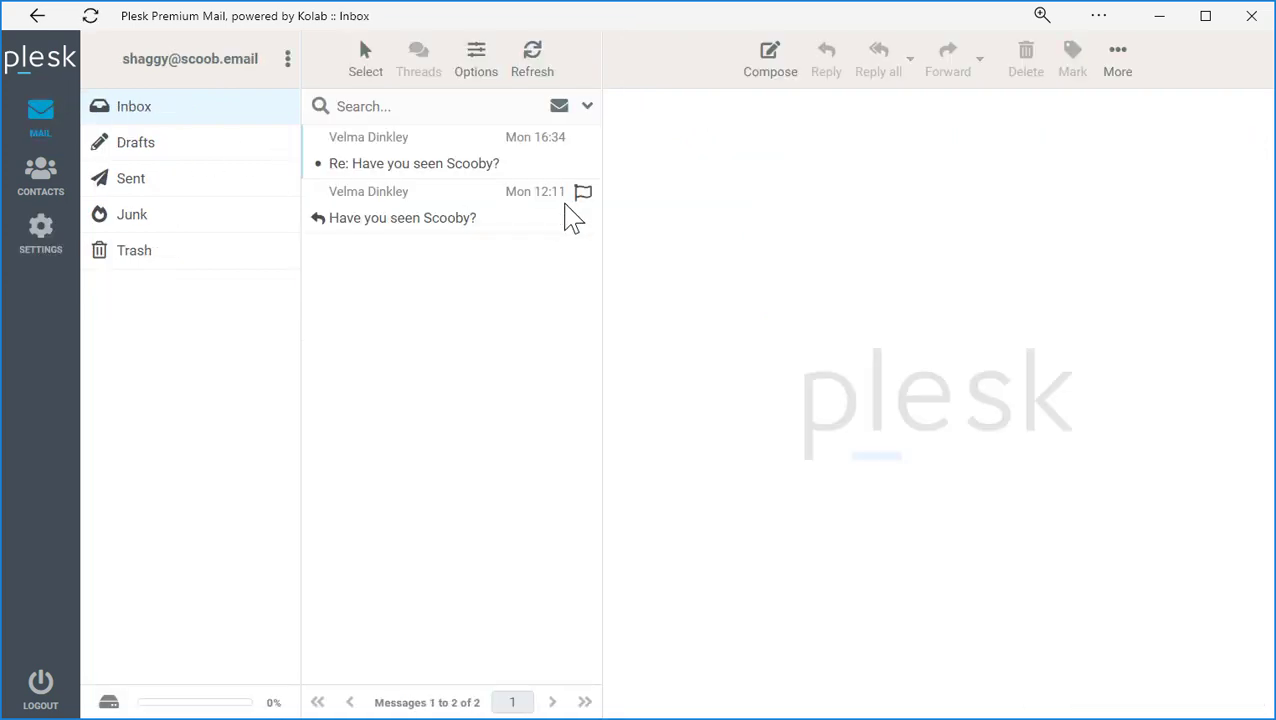
pyautogui.click(759, 78)
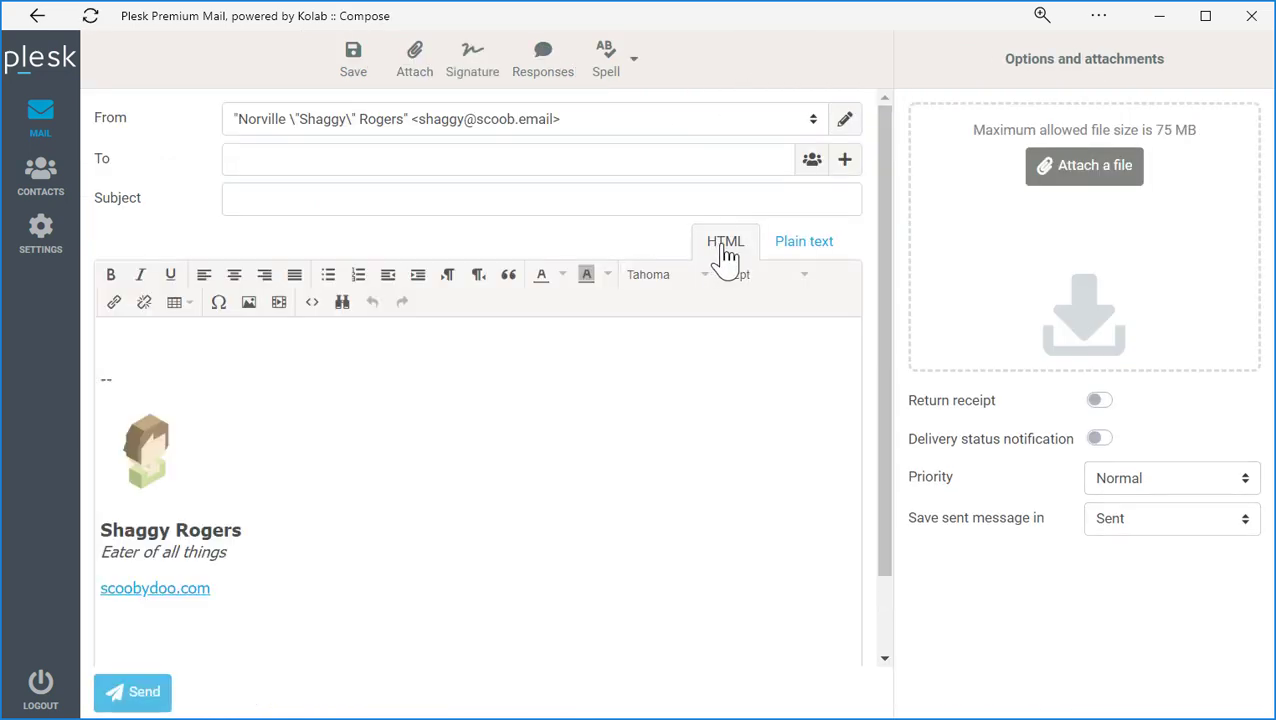
pyautogui.click(259, 345)
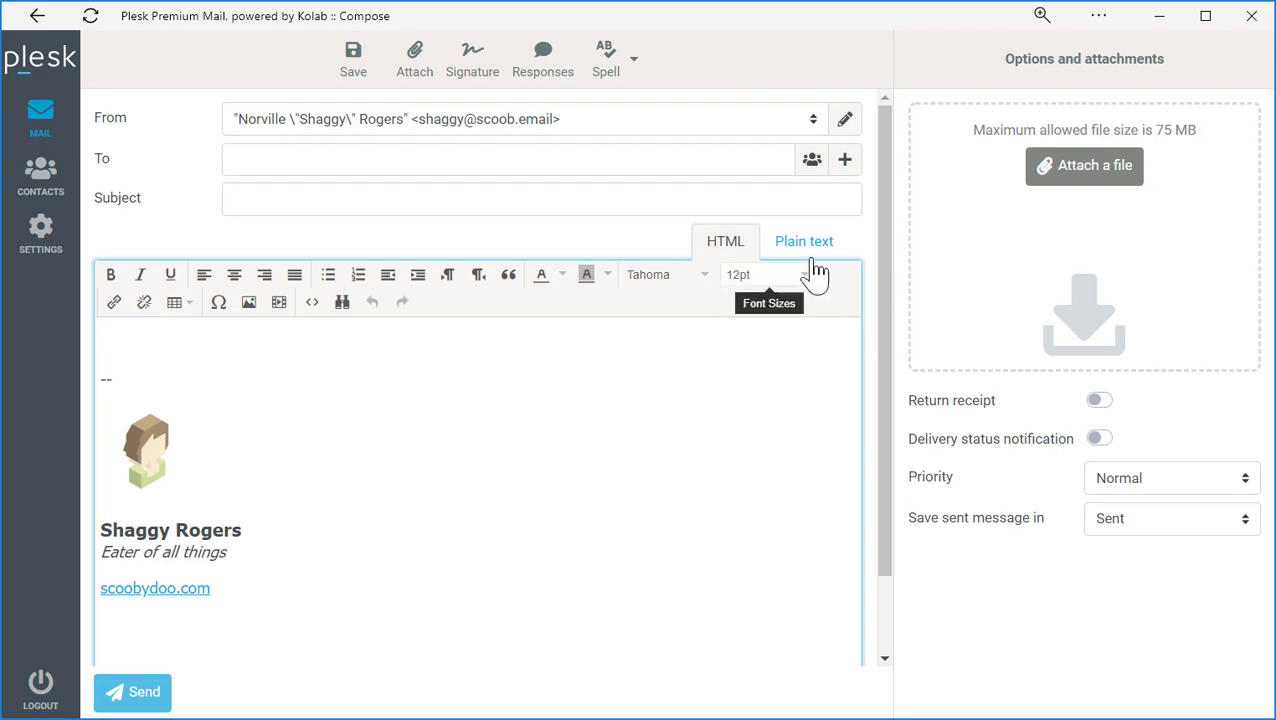